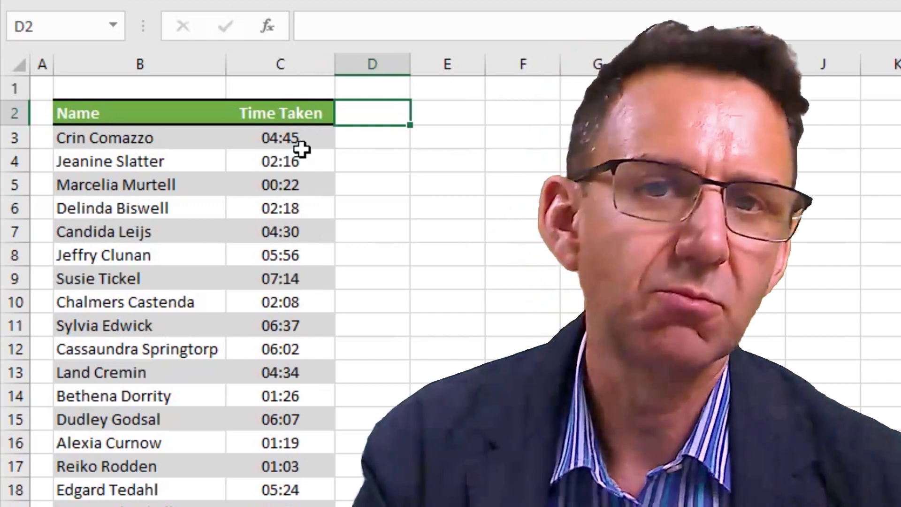
Select cell D3, beside the first Time Taken value, to start a new formula
key("Down")
key("Down")
key("Down")
key("Down")
key("Down")
key("Down")
key("Down")
key("Down")
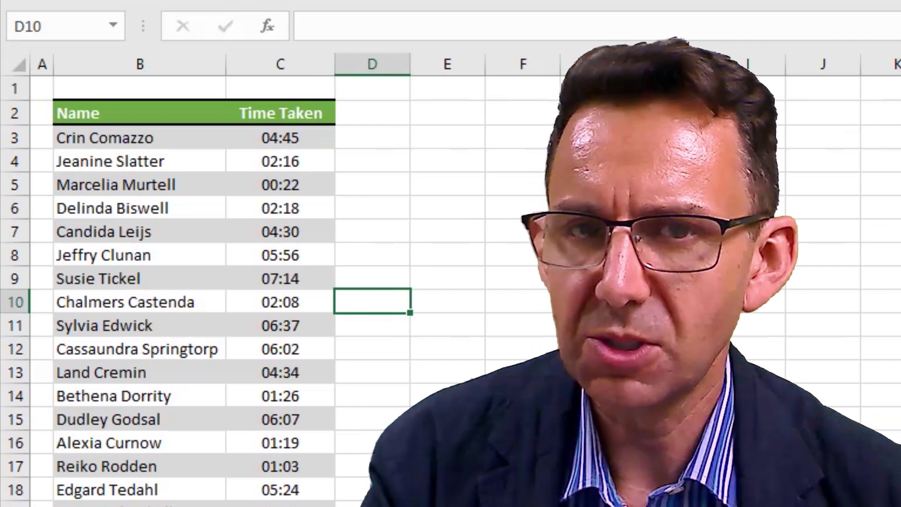
left_click(280, 302)
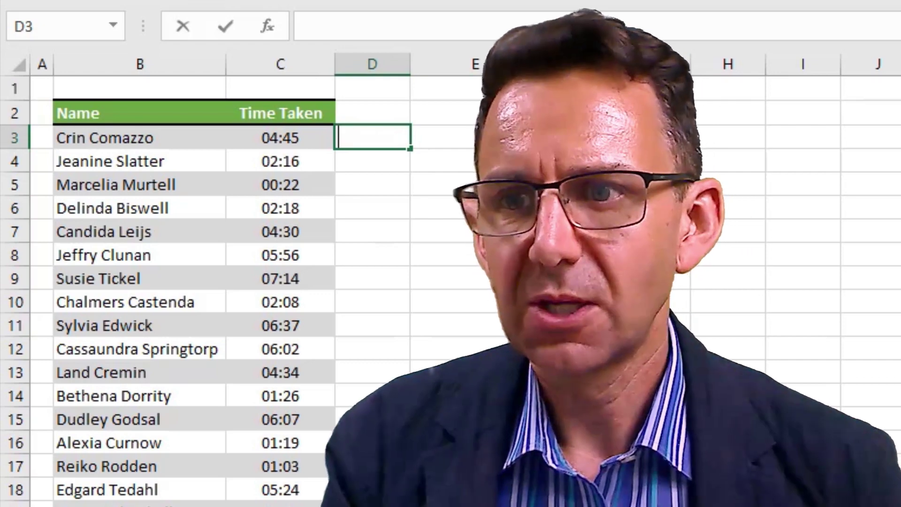
Enter =ROUNDUP(C3*48,0)/48 in D3 so 04:45 rounds up to 05:00
type("=")
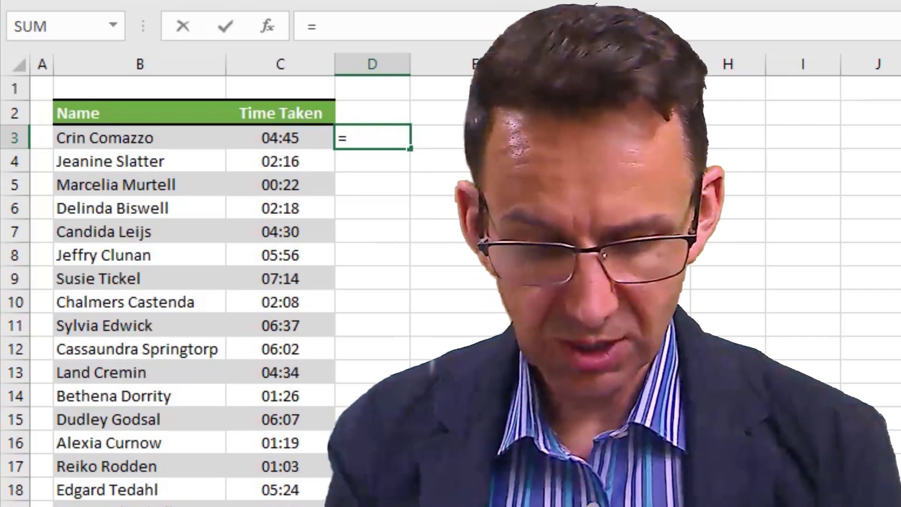
type("rouundu")
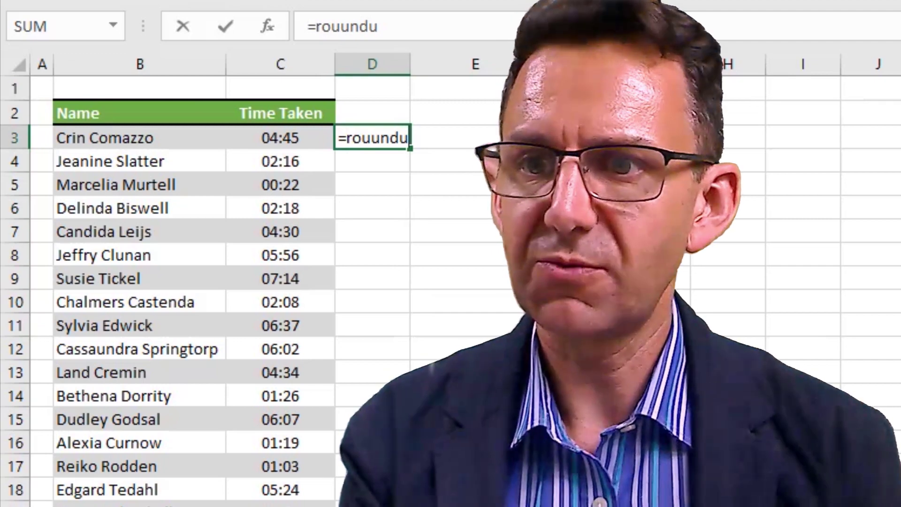
type("p")
key("BackSpace")
key("BackSpace")
key("BackSpace")
key("BackSpace")
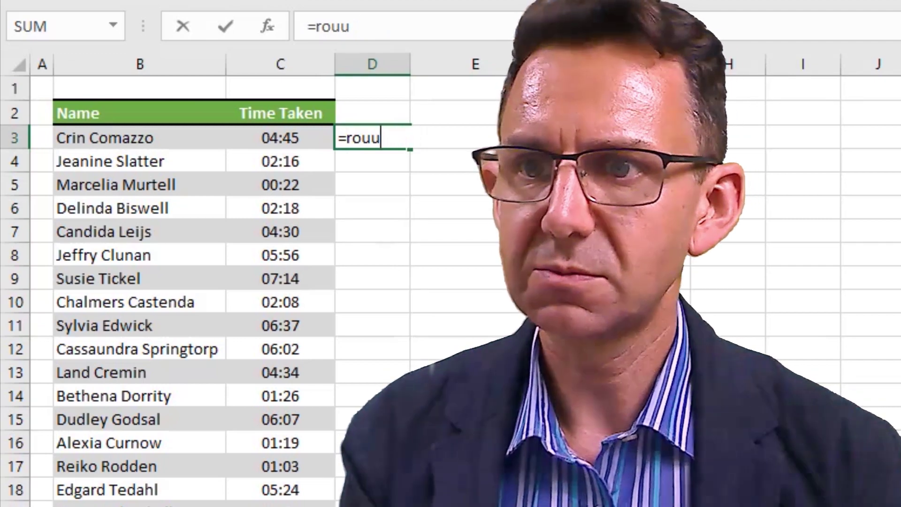
key("BackSpace")
type("nd")
key("Down")
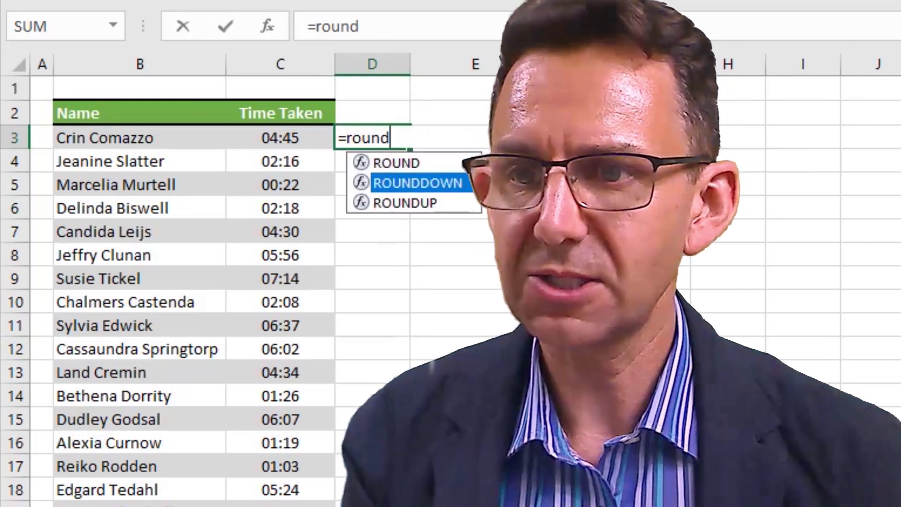
key("Down")
key("Tab")
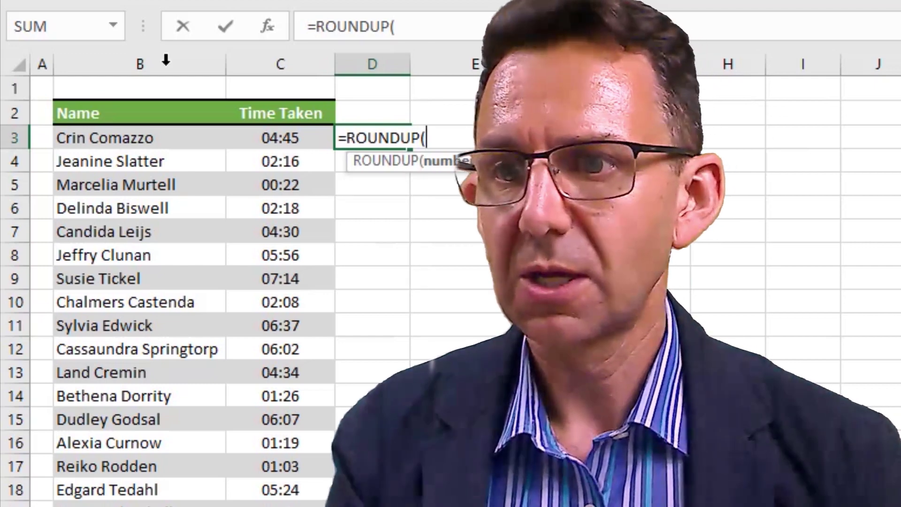
left_click(301, 135)
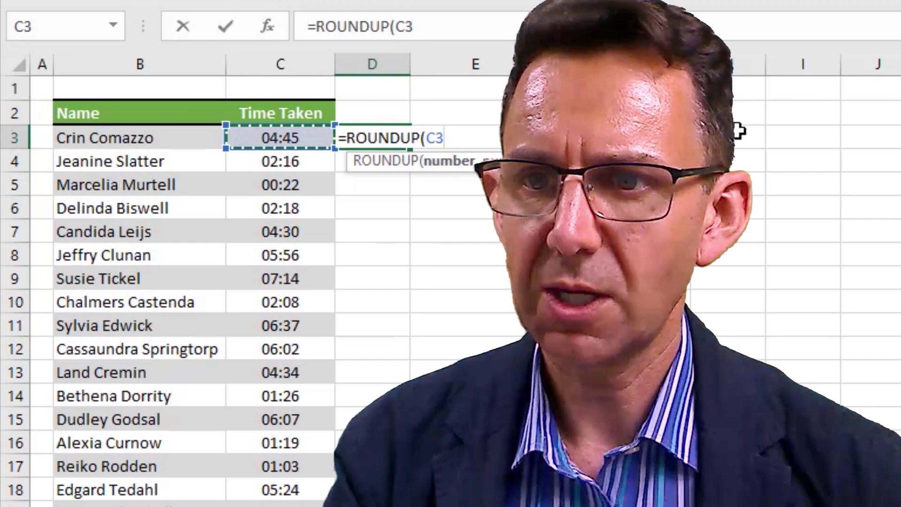
type("*")
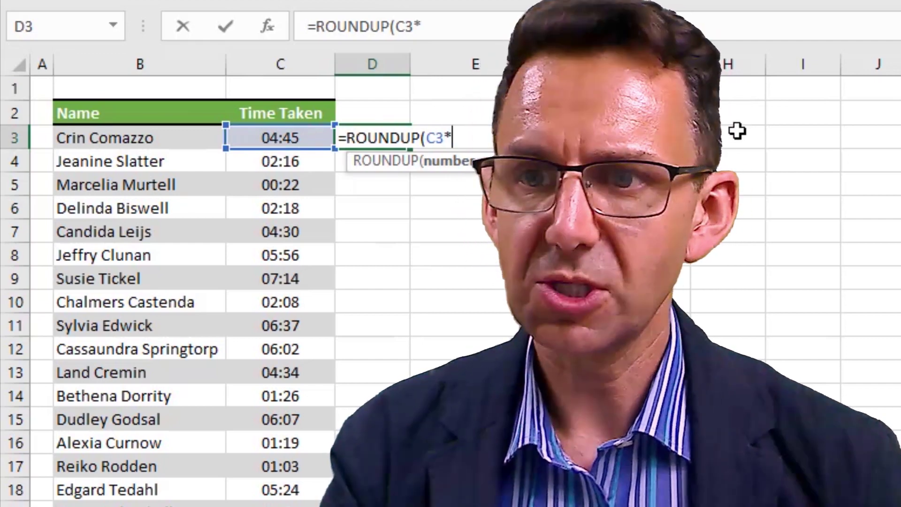
type("48")
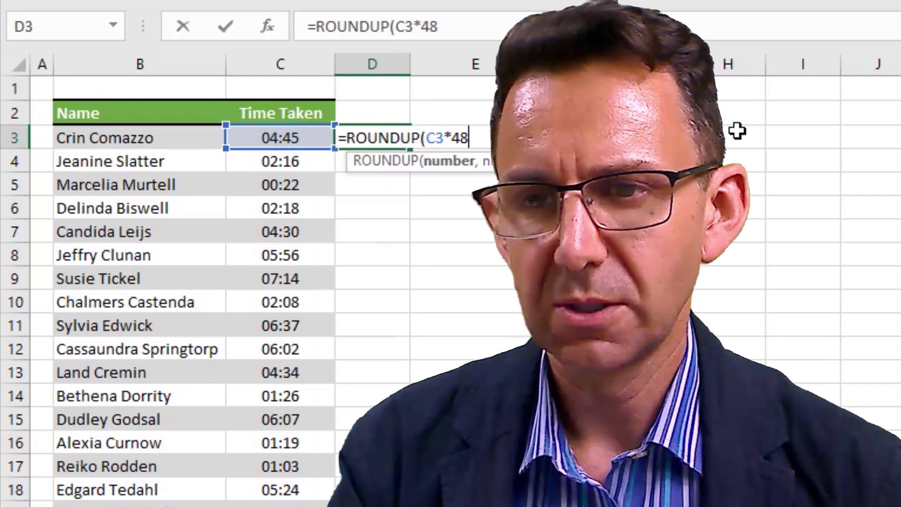
type(",")
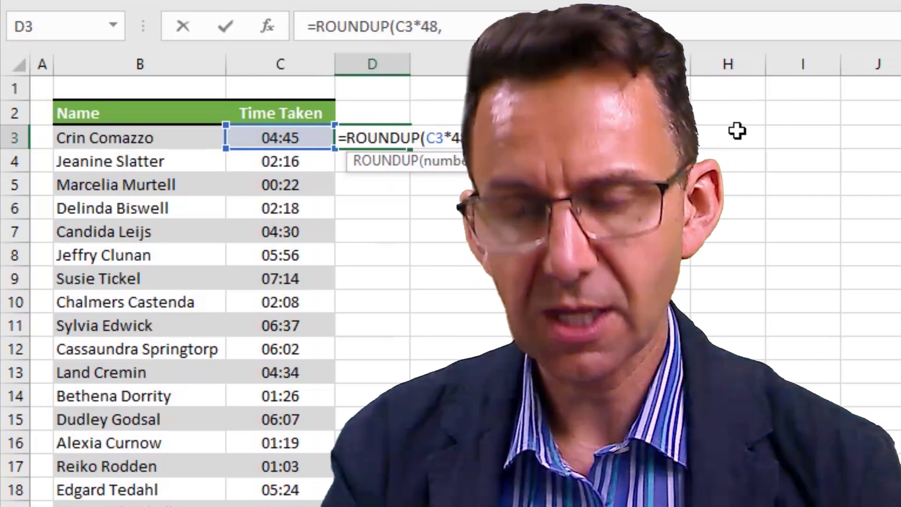
type("0)/48")
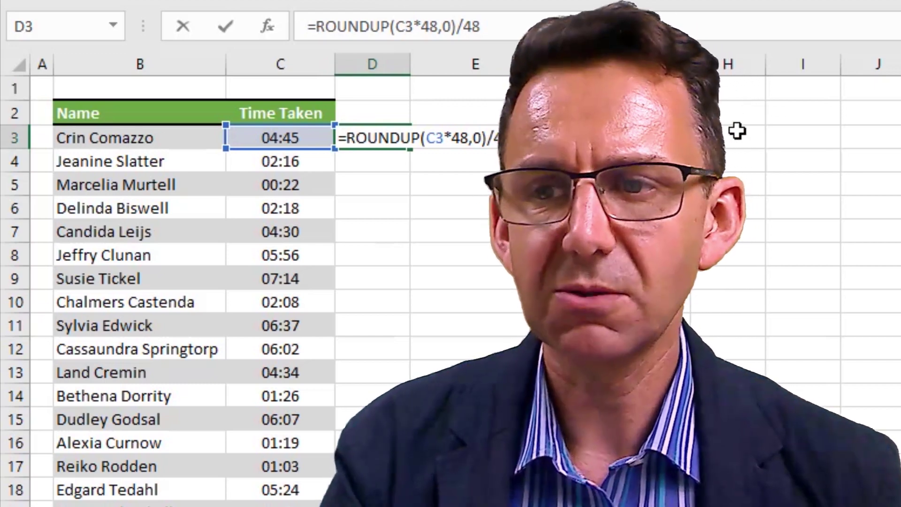
key("Return")
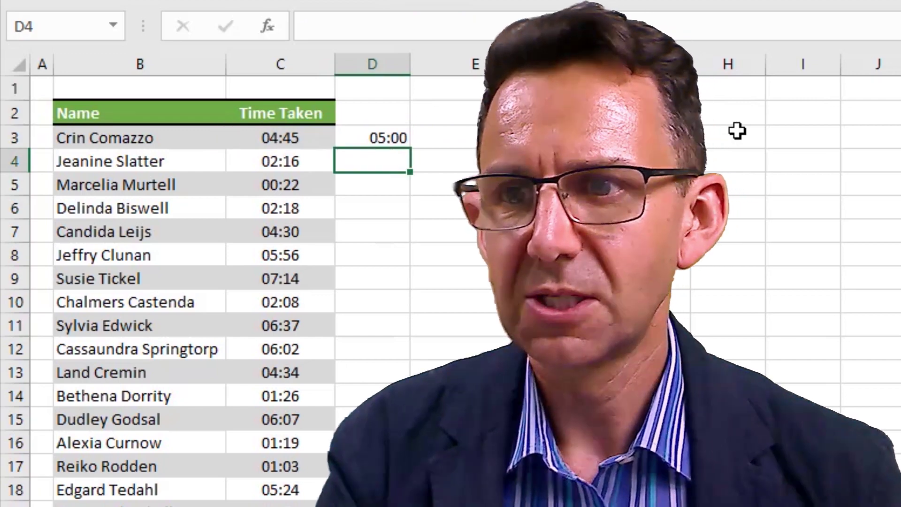
Copy the D3 ROUNDUP formula into D4 and D5, then fill it down to D31
key("Up")
key("Left")
key("Right")
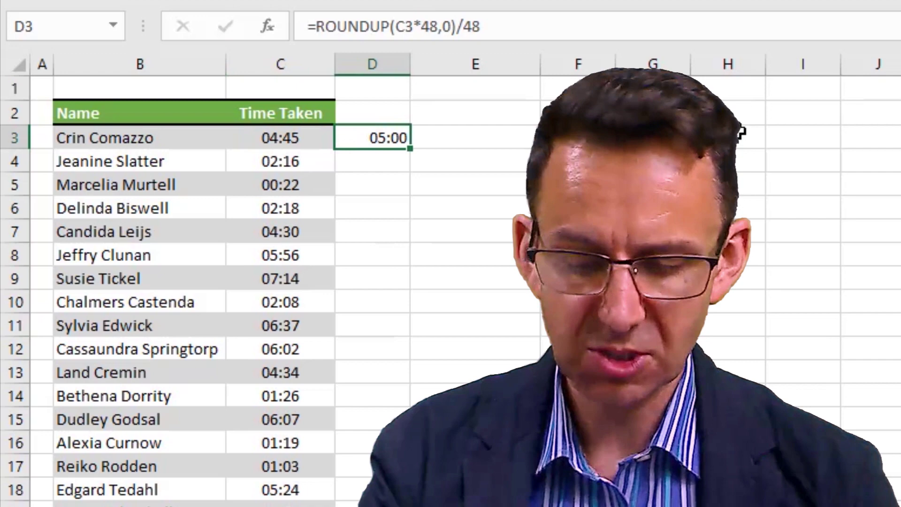
key("ctrl+c")
key("Down")
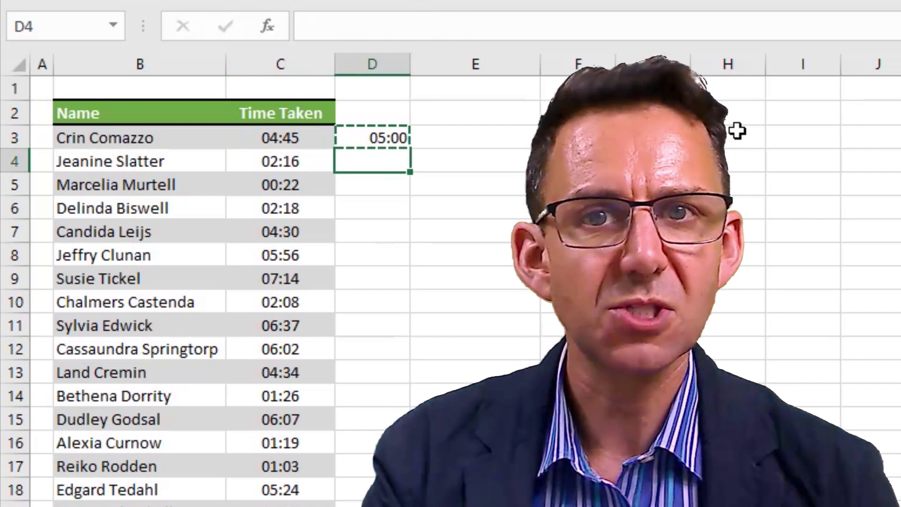
key("ctrl+v")
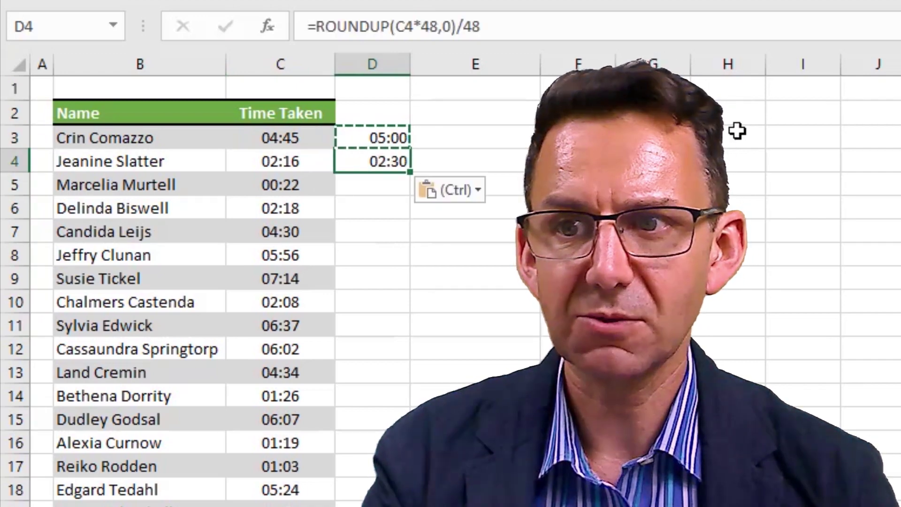
key("Down")
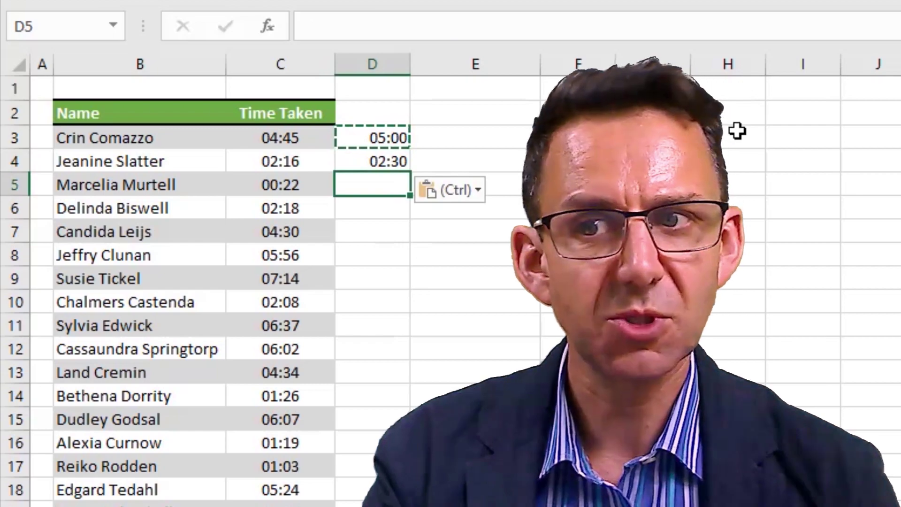
key("ctrl+v")
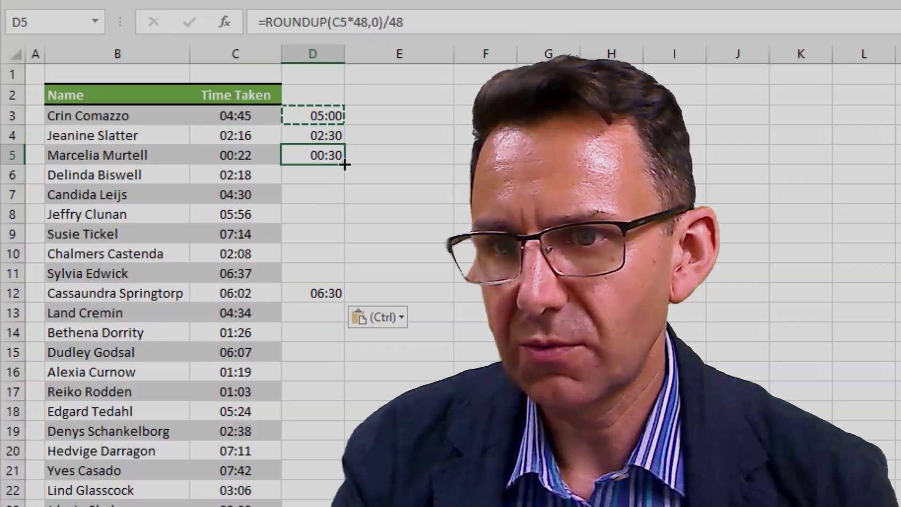
left_click_drag(345, 164, 247, 477)
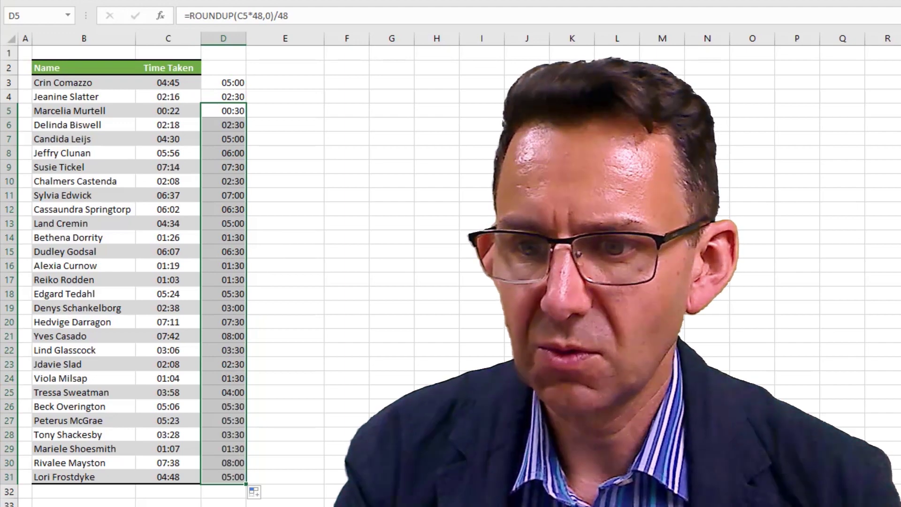
Title column D 'Bill Time' and copy column C's formatting onto it
left_click(237, 79)
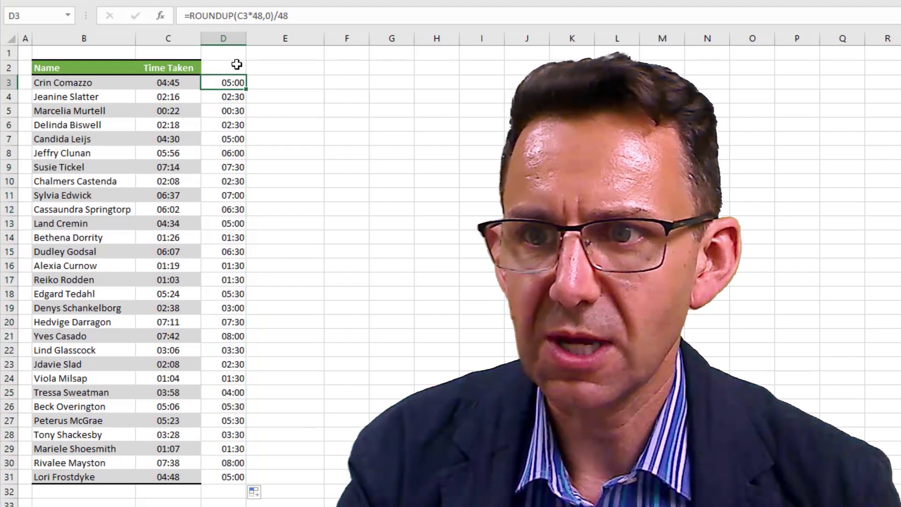
left_click(237, 65)
type("Bill")
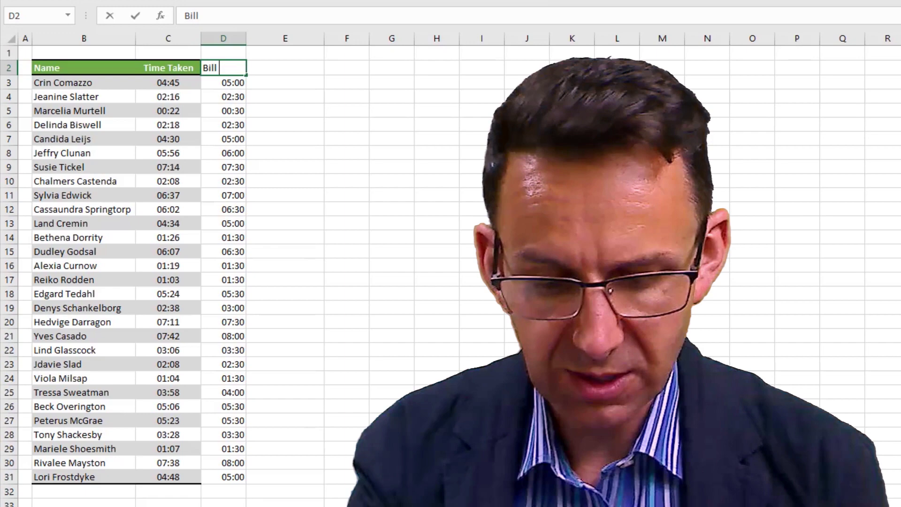
type(" Time")
key("Return")
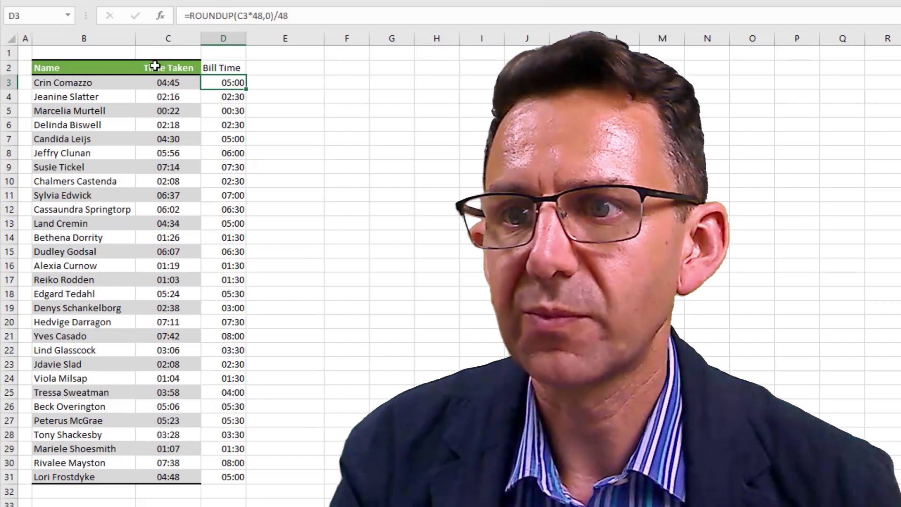
left_click(168, 38)
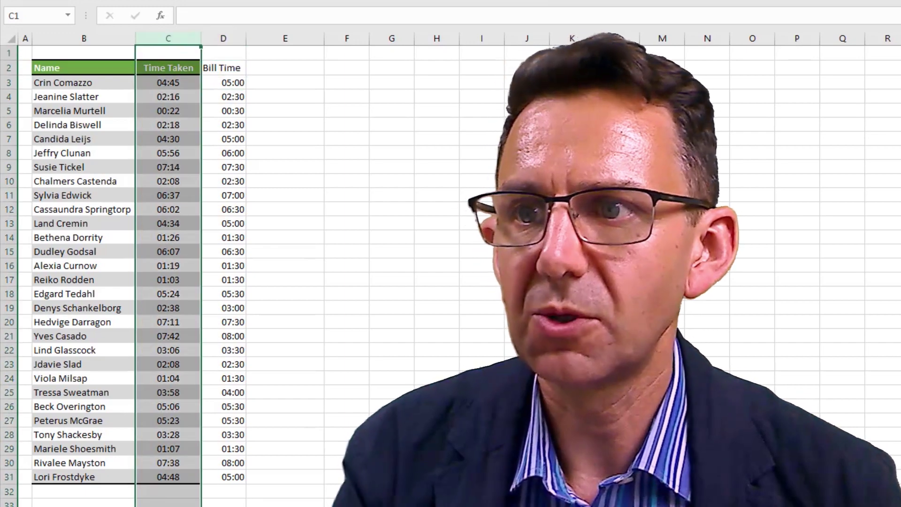
left_click(223, 37)
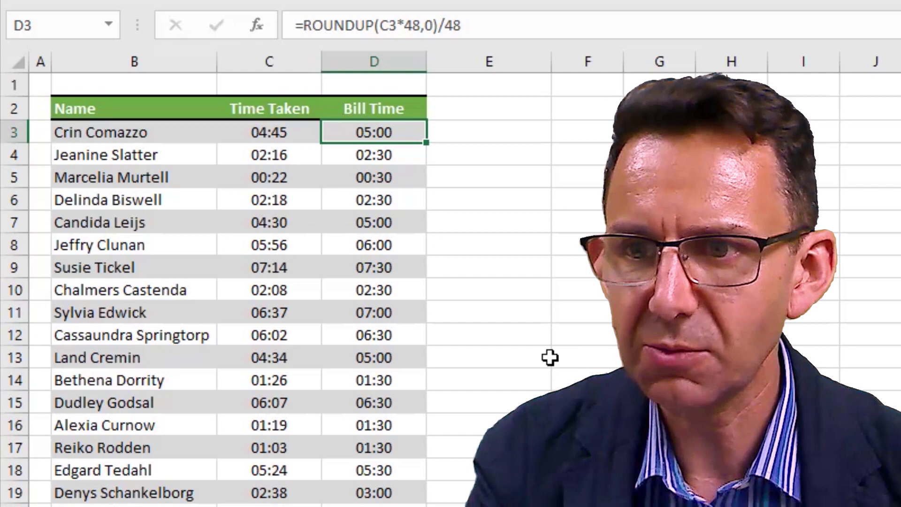
left_click(347, 339)
left_click(262, 336)
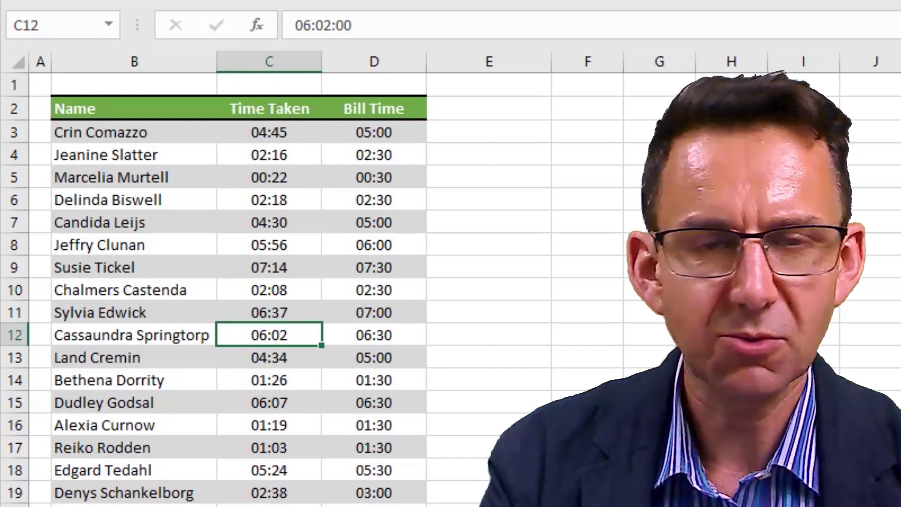
left_click(374, 335)
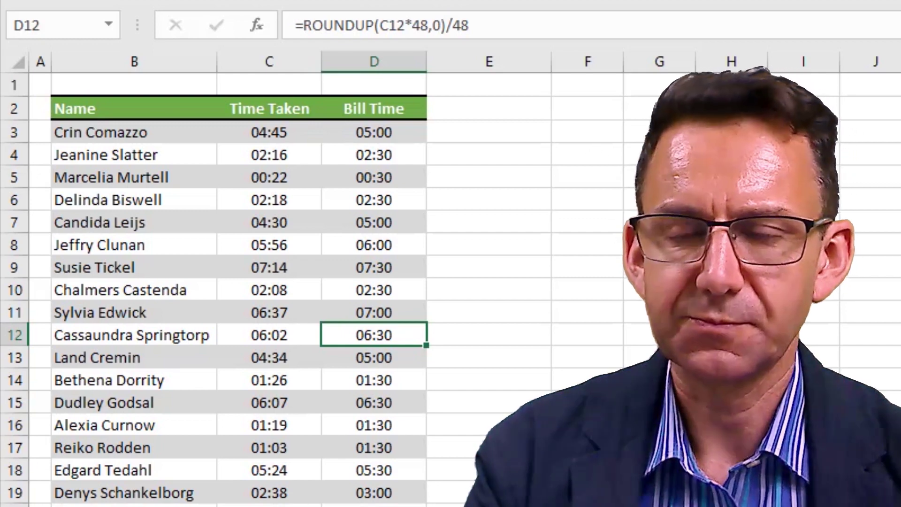
left_click(606, 217)
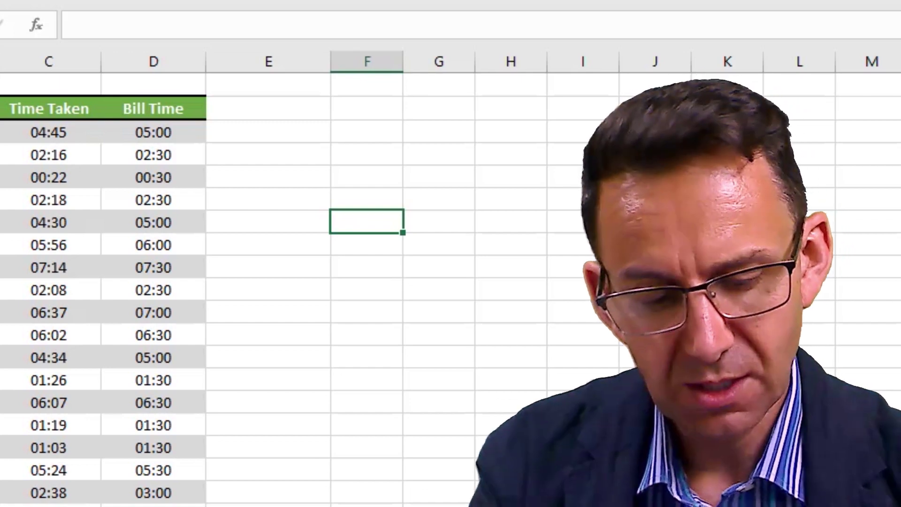
Enter =12*24 in F7 to get 288
type("=12")
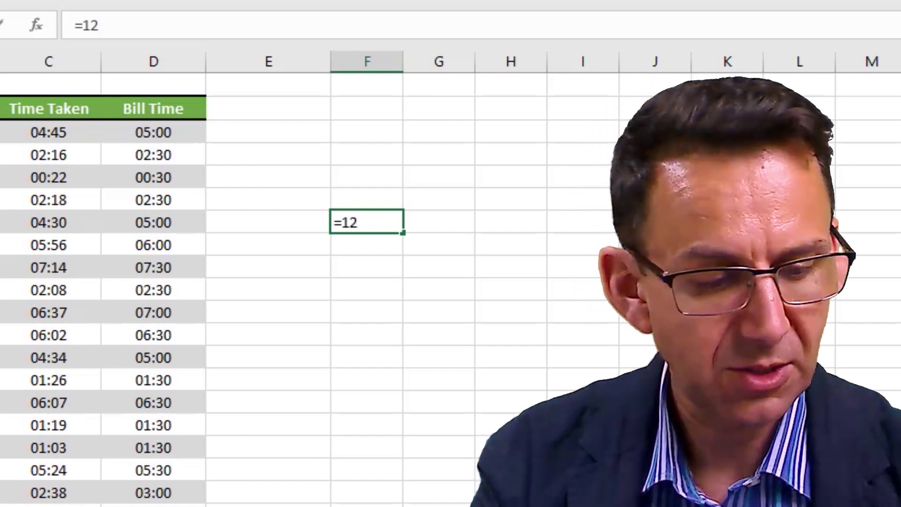
type("*24")
key("Return")
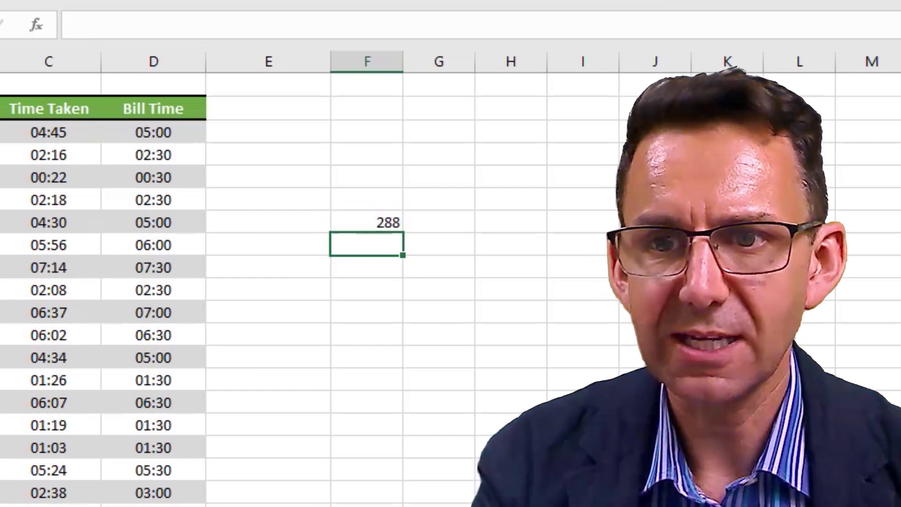
key("Up")
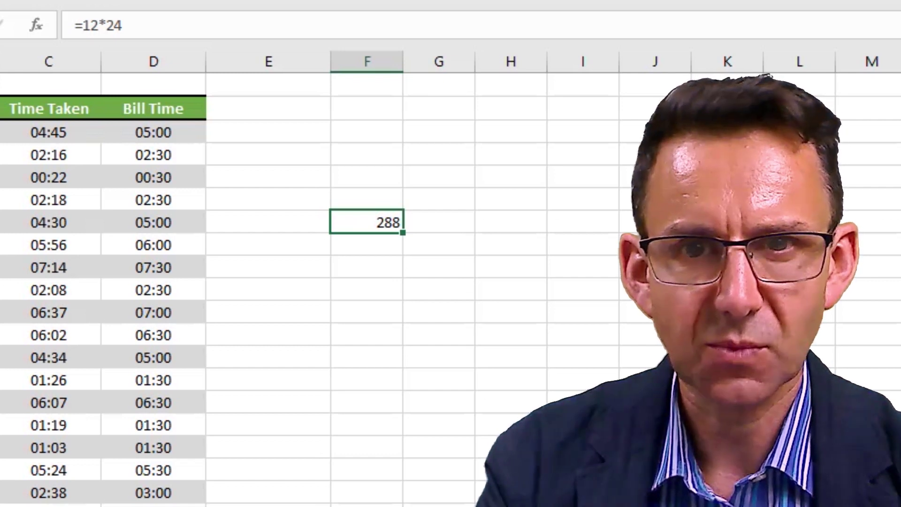
Put =1/F7 in F8, giving 0.003472
key("Down")
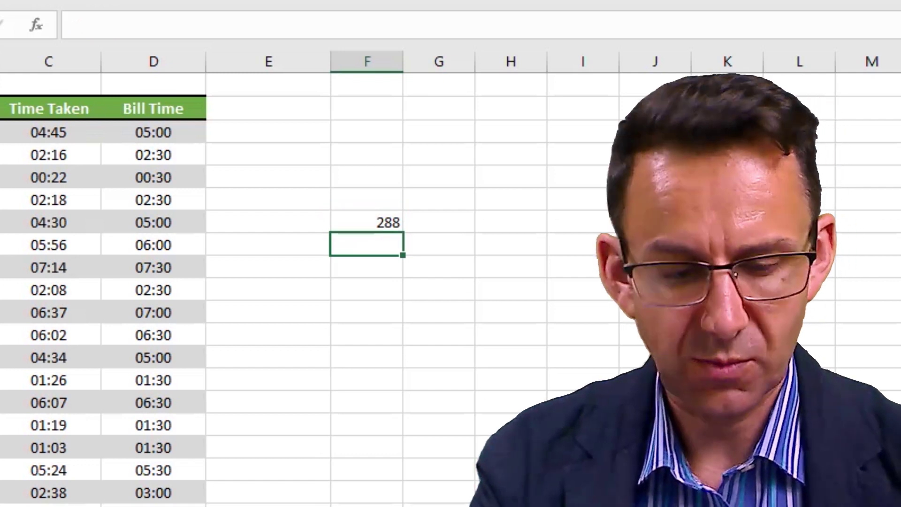
type("=1")
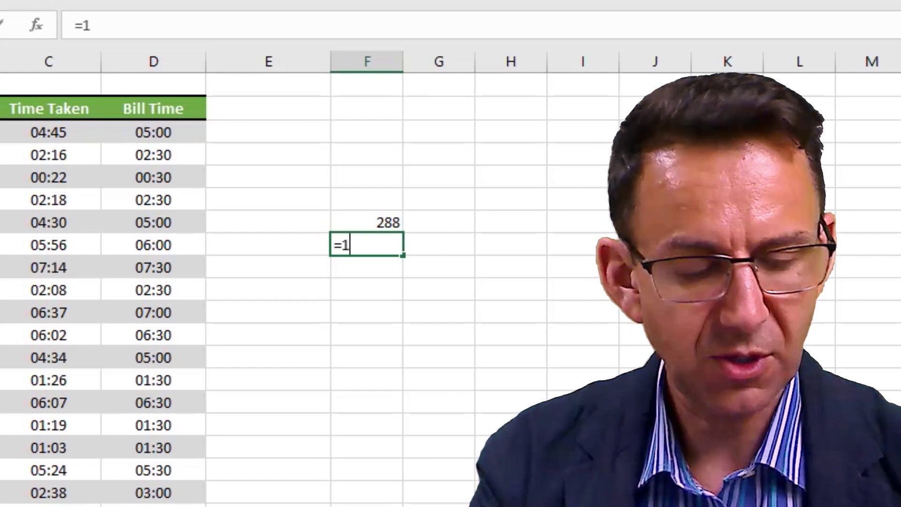
type("/")
key("Up")
key("Return")
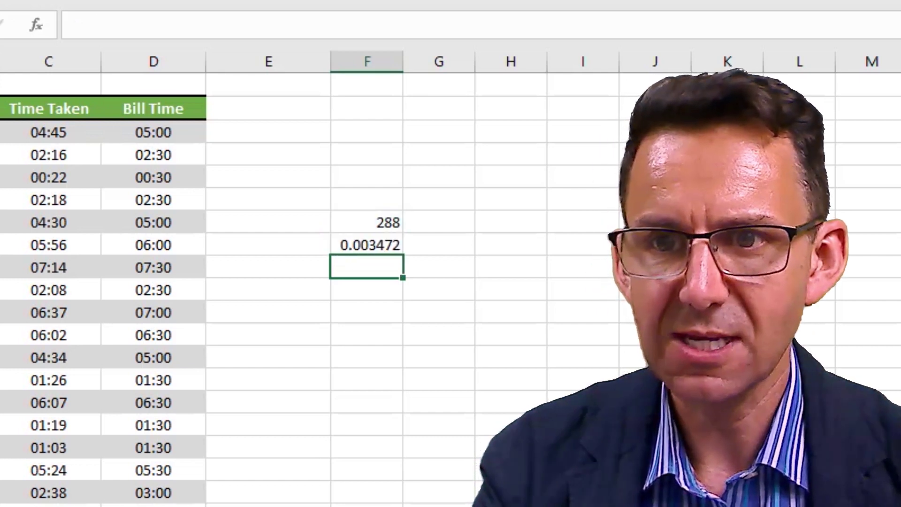
left_click(367, 245)
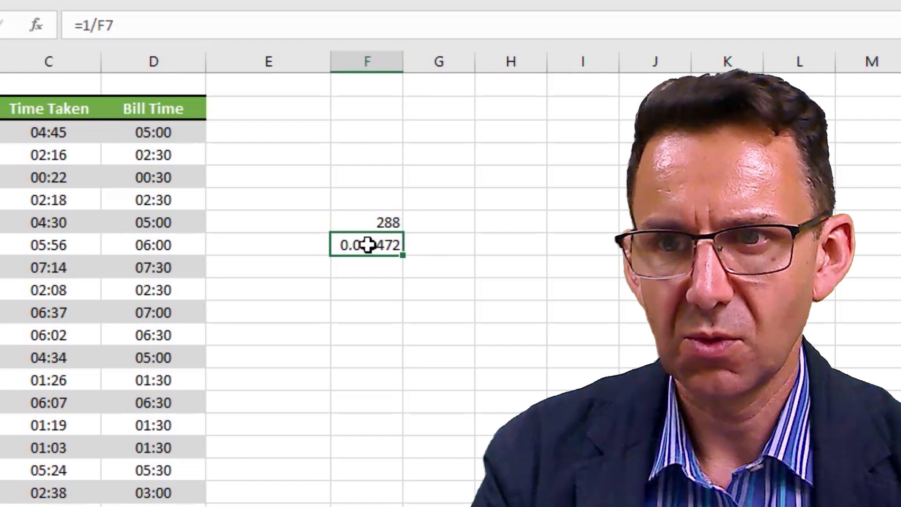
Add the header 'Bill Time 2' in cell E2
left_click(273, 131)
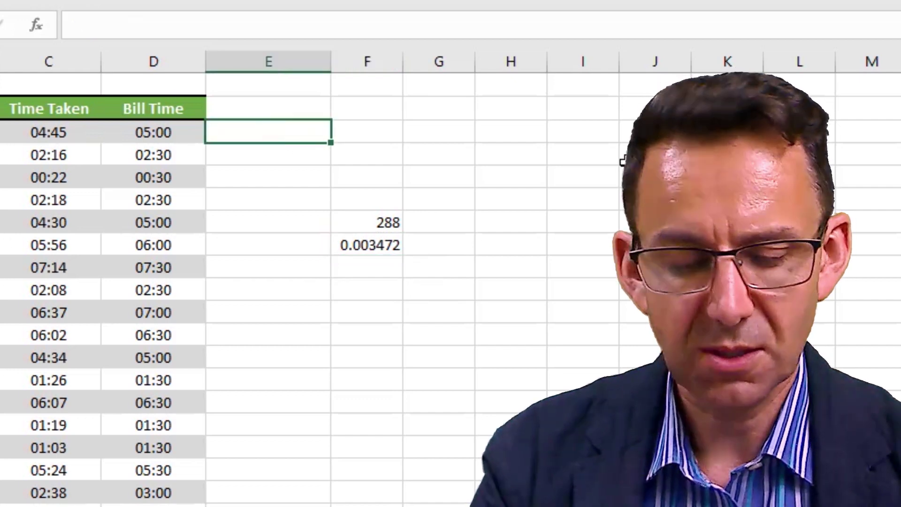
key("Left")
key("Right")
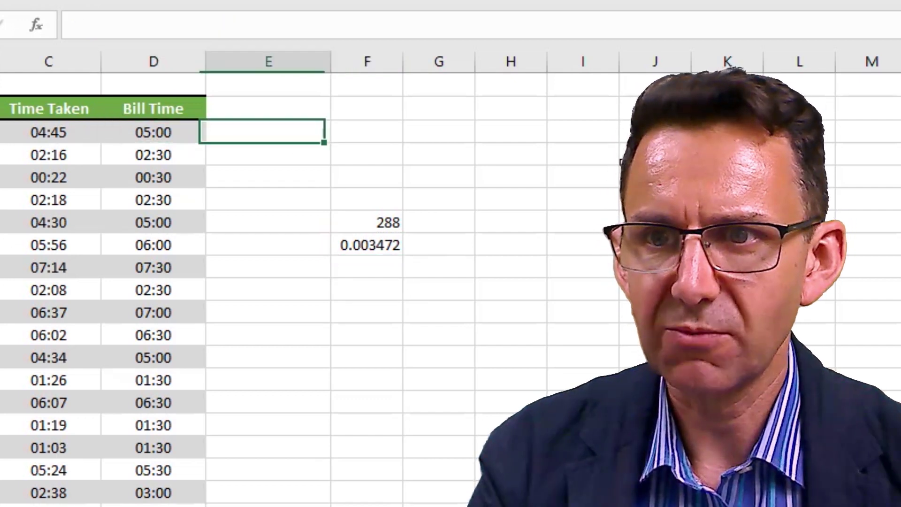
key("Up")
type("Bil")
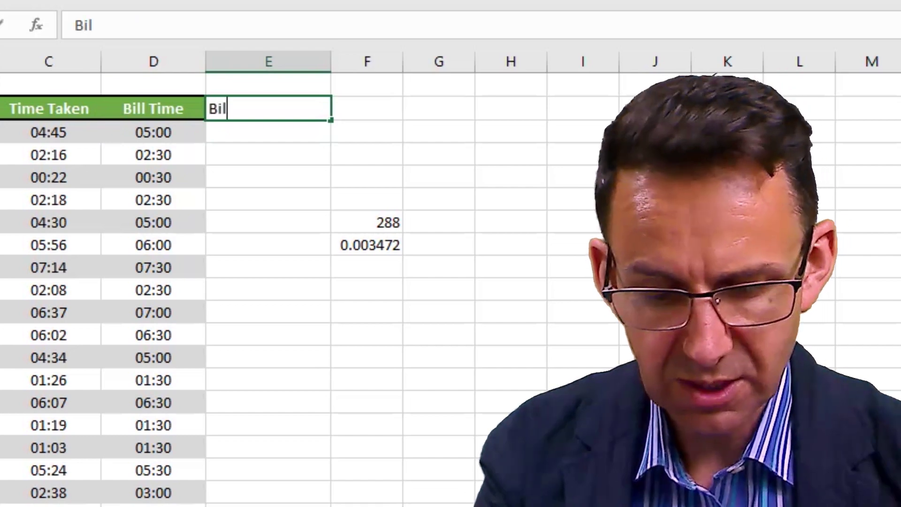
type("l Time 2")
key("Return")
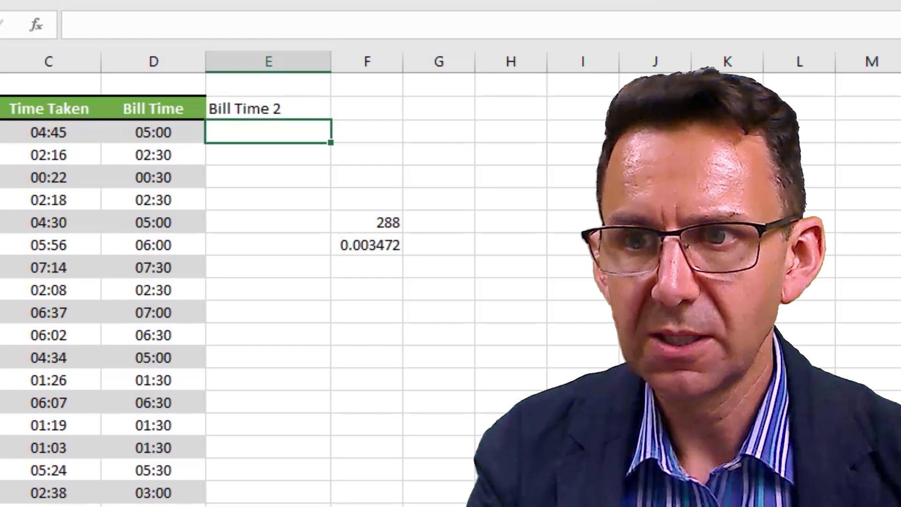
Copy D3's =ROUNDUP(C3*48,0)/48 formula text into E3
left_click(153, 131)
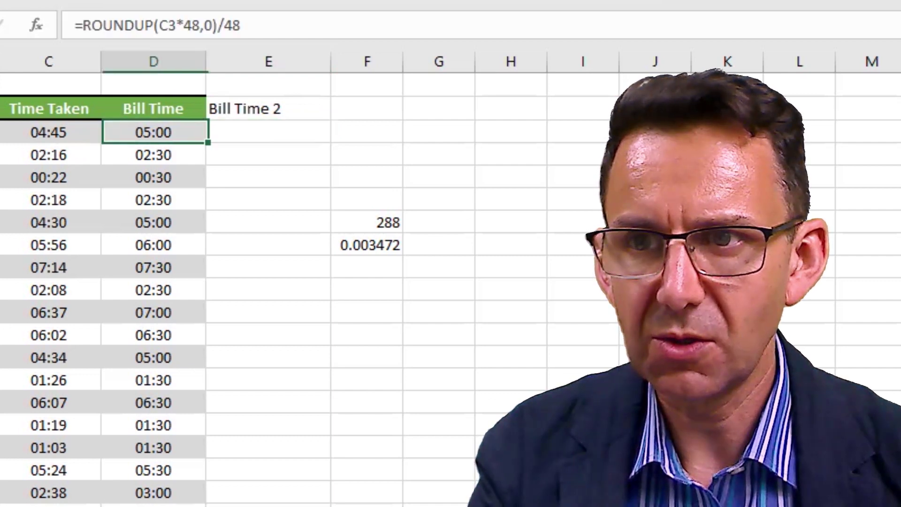
left_click_drag(284, 28, 76, 26)
key("ctrl+c")
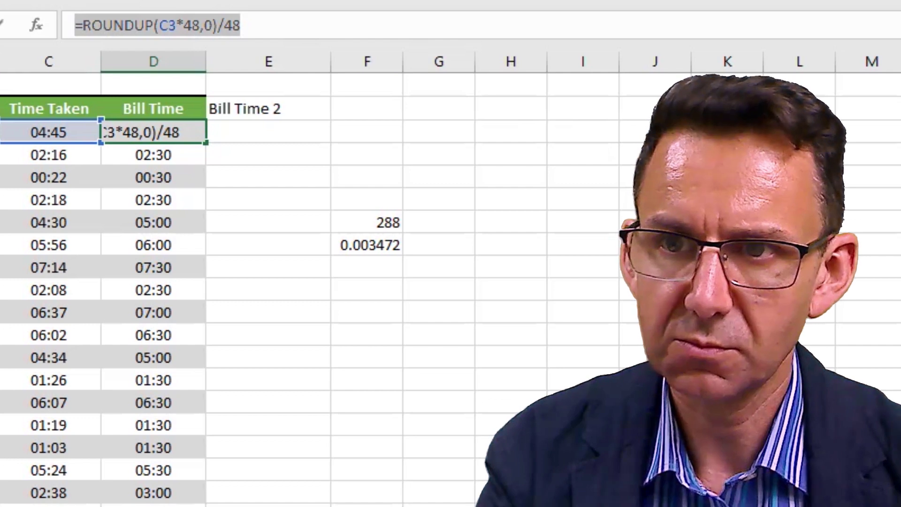
key("Return")
left_click(268, 132)
left_click(100, 18)
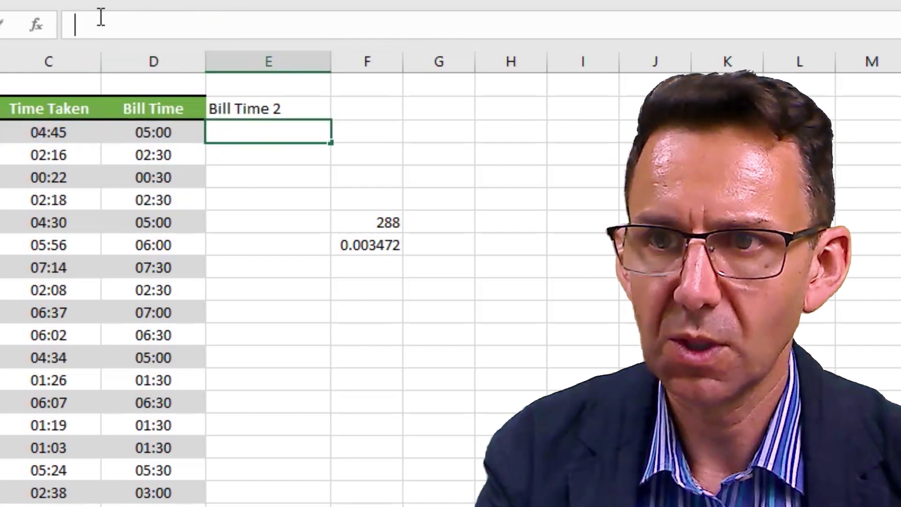
key("ctrl+v")
key("ctrl+Return")
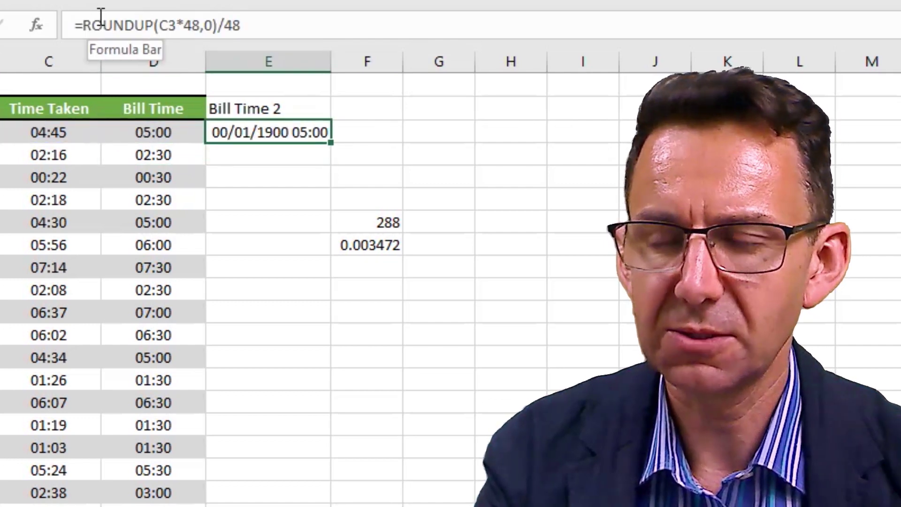
Apply column D's Bill Time formatting to column E and reopen E3's formula
left_click(169, 60)
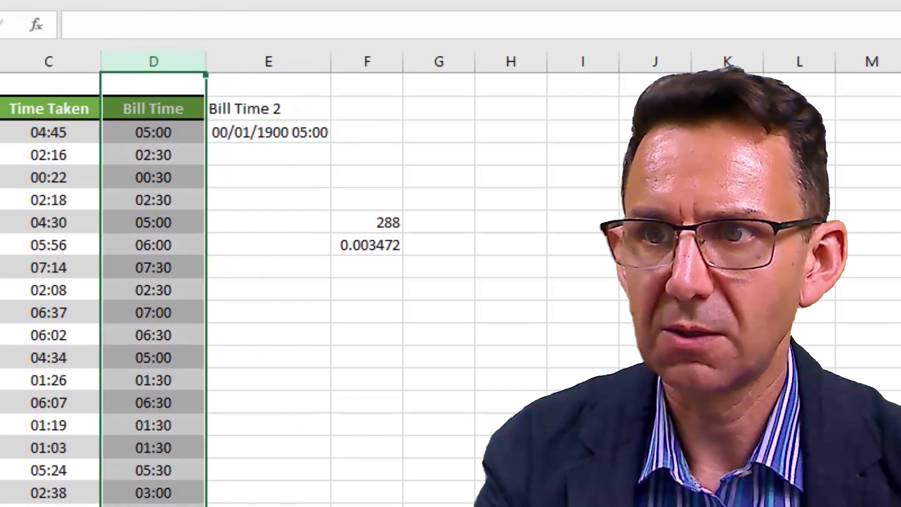
key("ctrl+c")
left_click(288, 62)
left_click(258, 133)
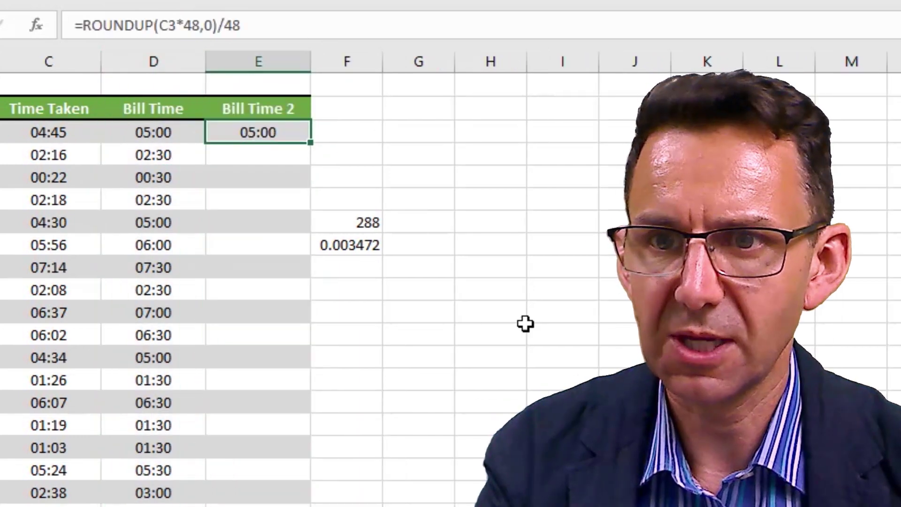
key("F2")
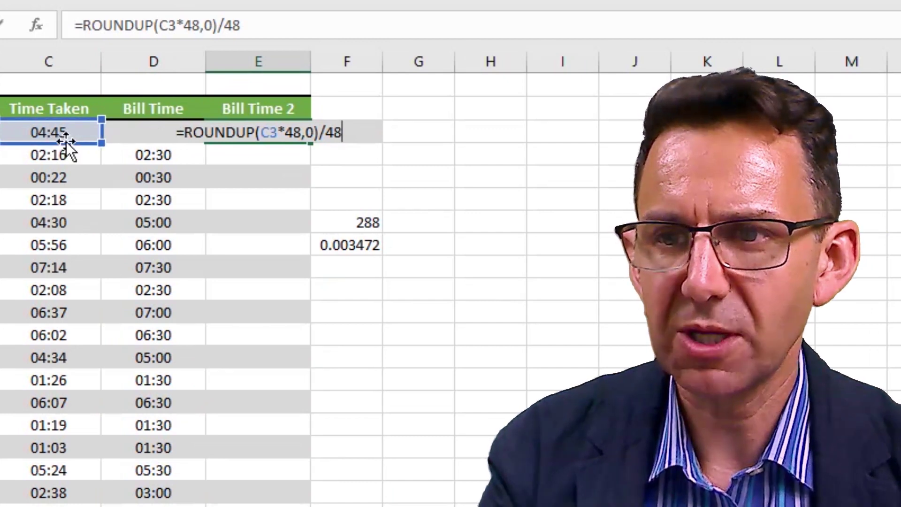
Change E3 to =ROUNDUP((C3-$F$8)*48,0)/48 to subtract the tolerance first
left_click(163, 25)
type("(")
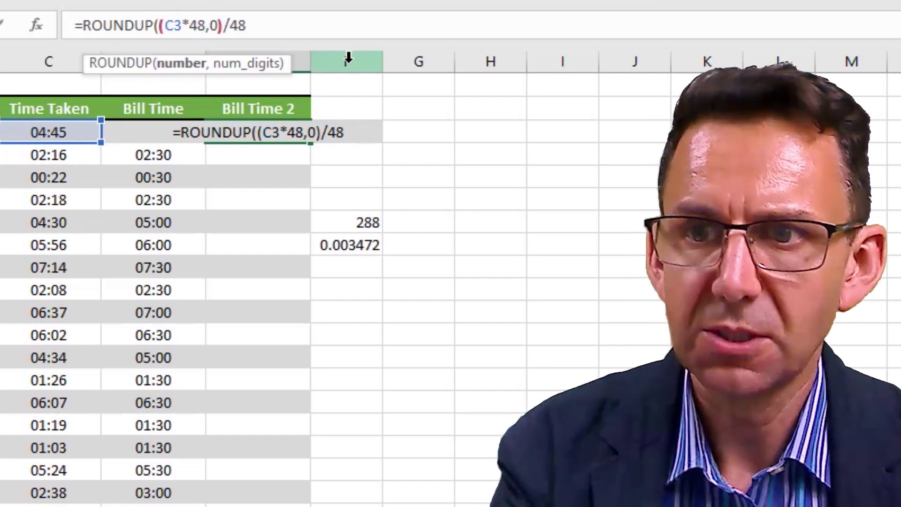
key("Right")
type("-")
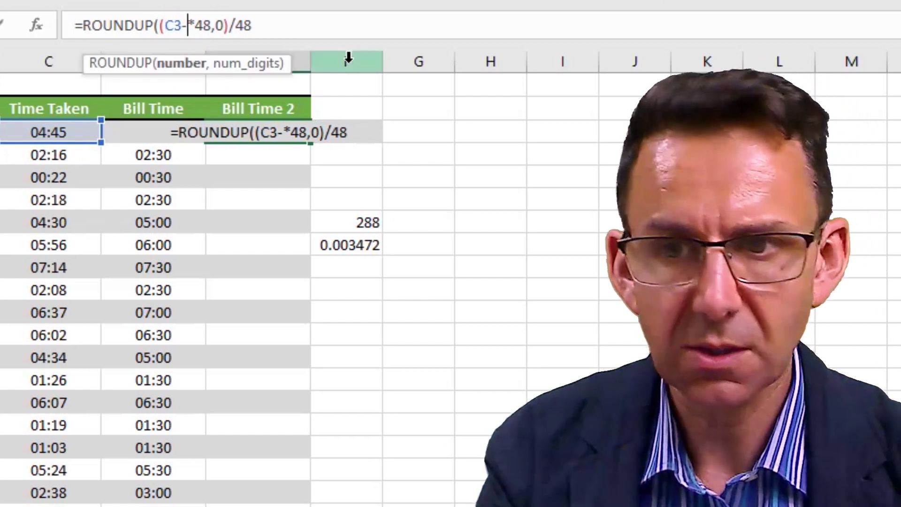
left_click(366, 244)
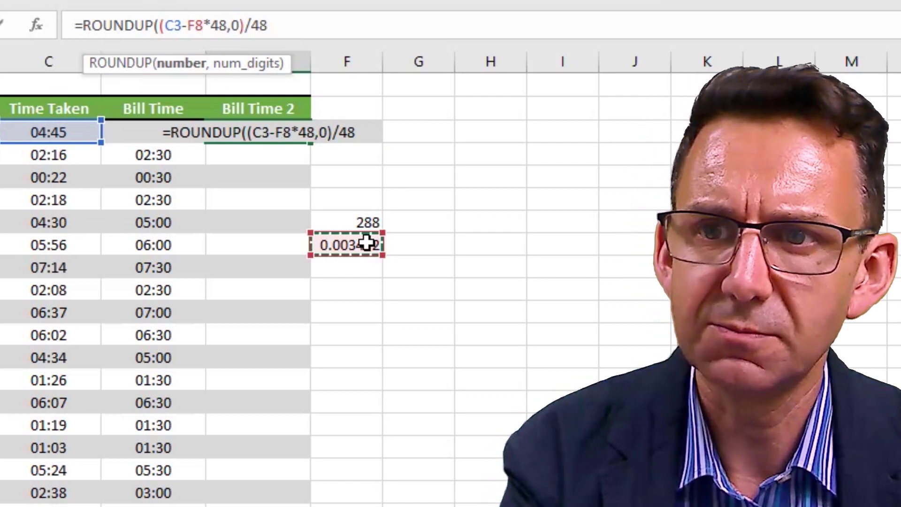
key("F4")
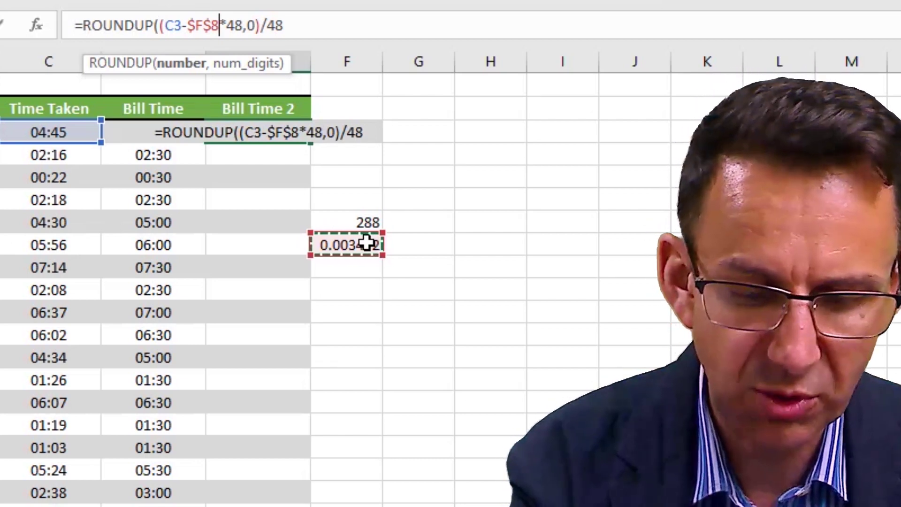
type(")")
key("Return")
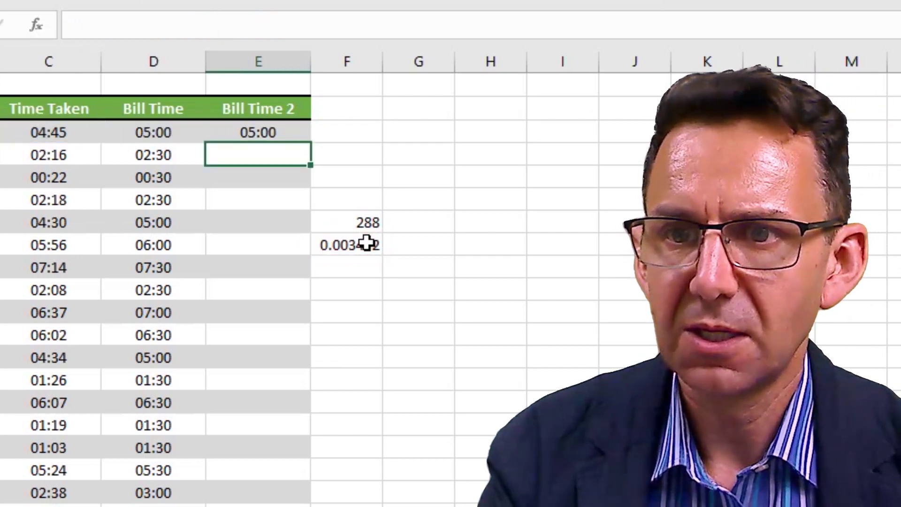
Fill the tolerance formula down column E and restore Bill Time formatting on it
key("Up")
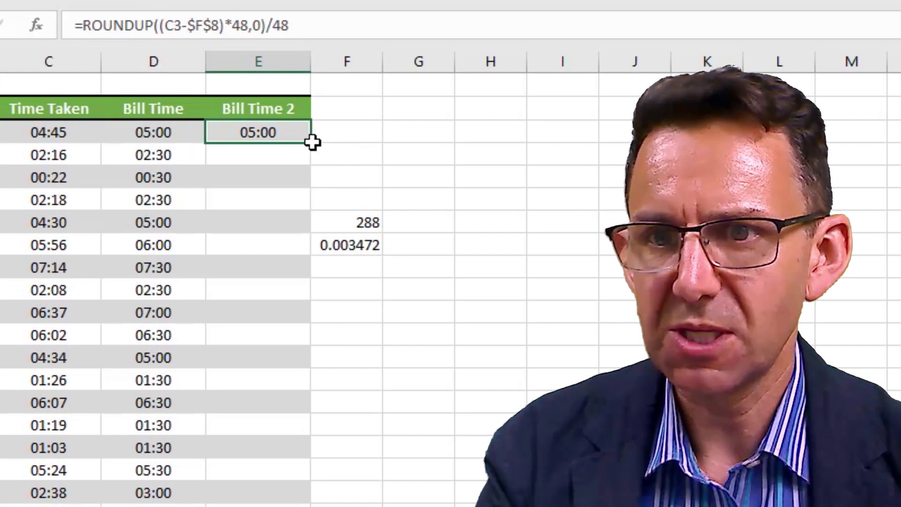
left_click_drag(313, 142, 301, 506)
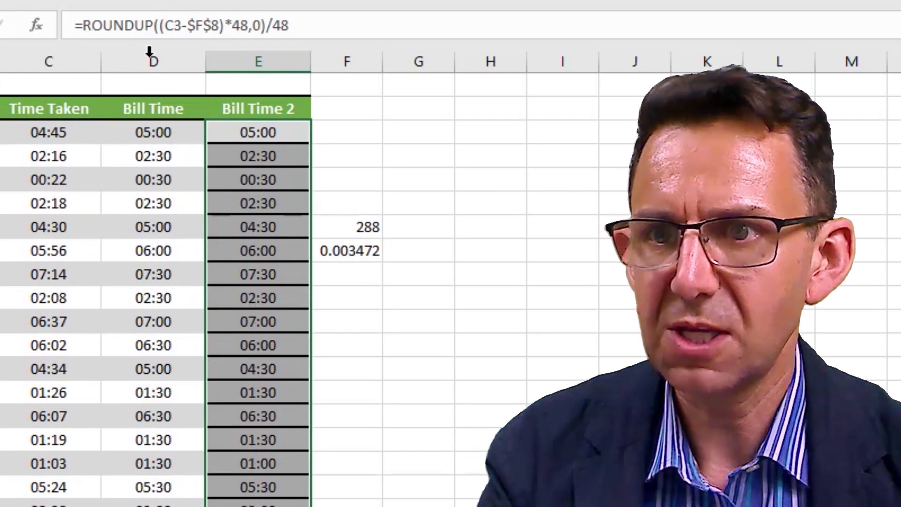
left_click(151, 60)
key("alt+h")
key("f")
key("p")
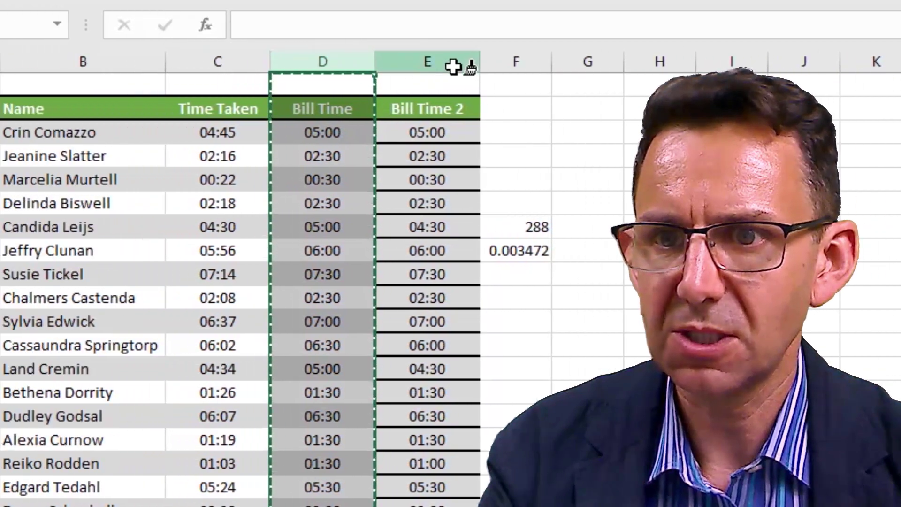
left_click(294, 83)
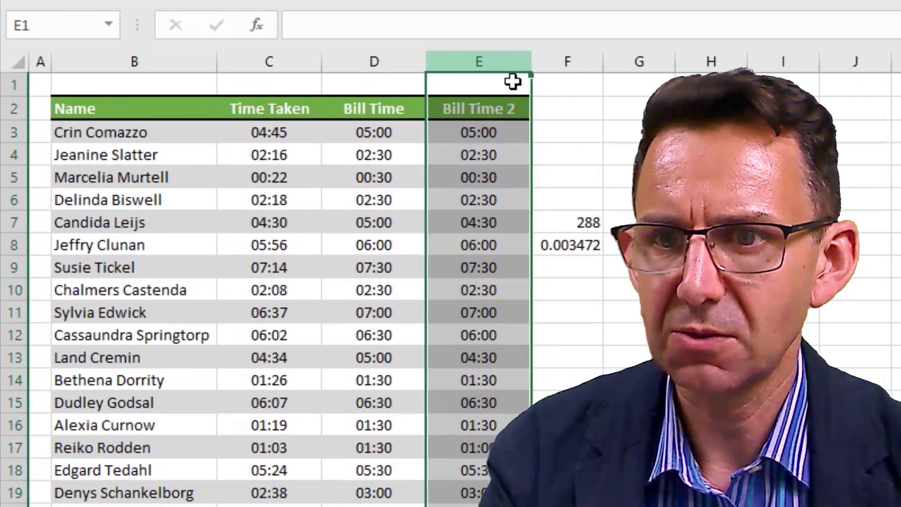
Compare Bill Time and Bill Time 2 for the 06:02 row, now billed as 06:00
left_click(470, 331)
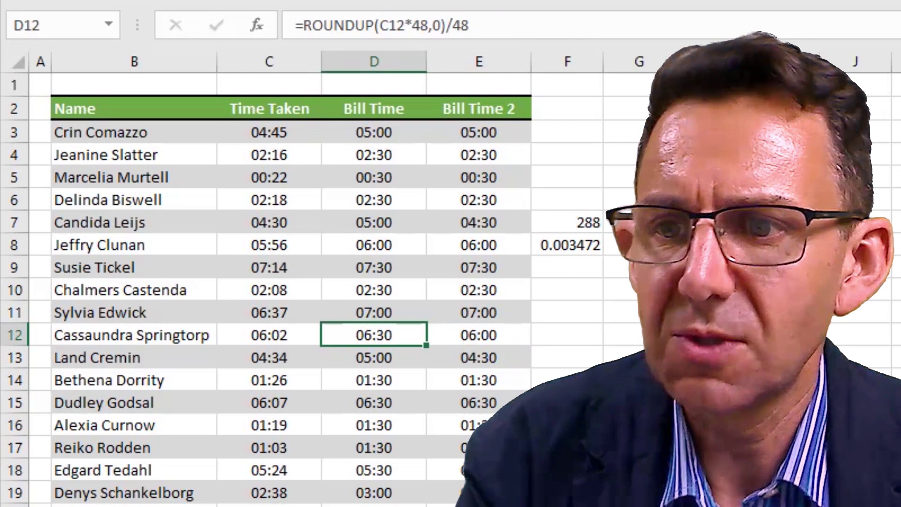
left_click(269, 335)
left_click(567, 335)
left_click(478, 335)
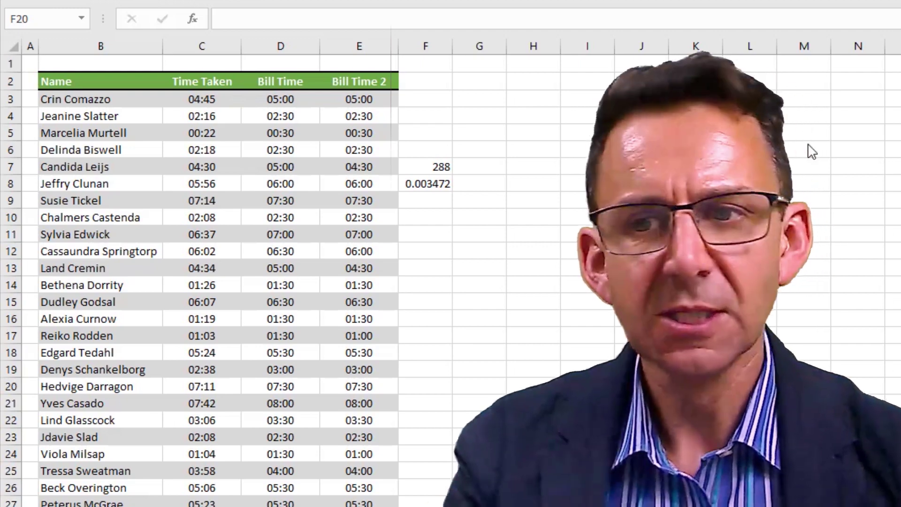
Enter =CEILING(C3,"0:30") in G3 to round up to the half hour
left_click(478, 97)
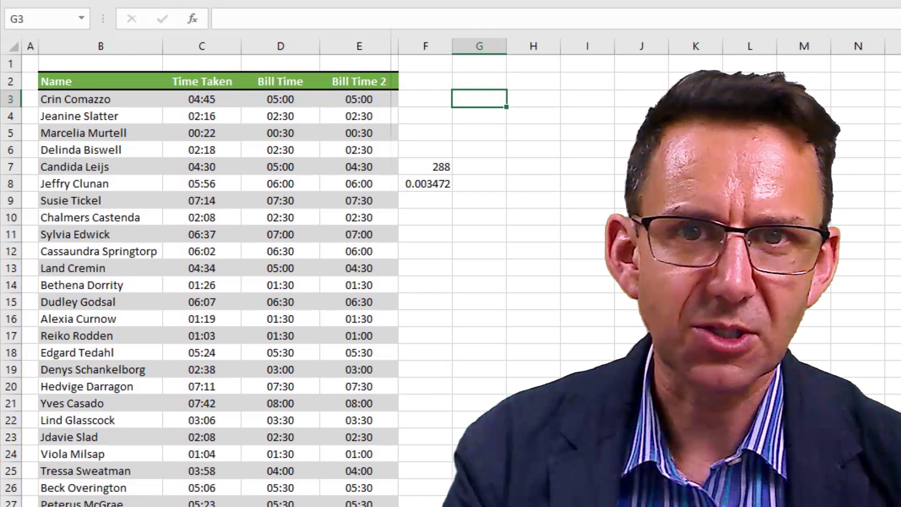
type("=ce")
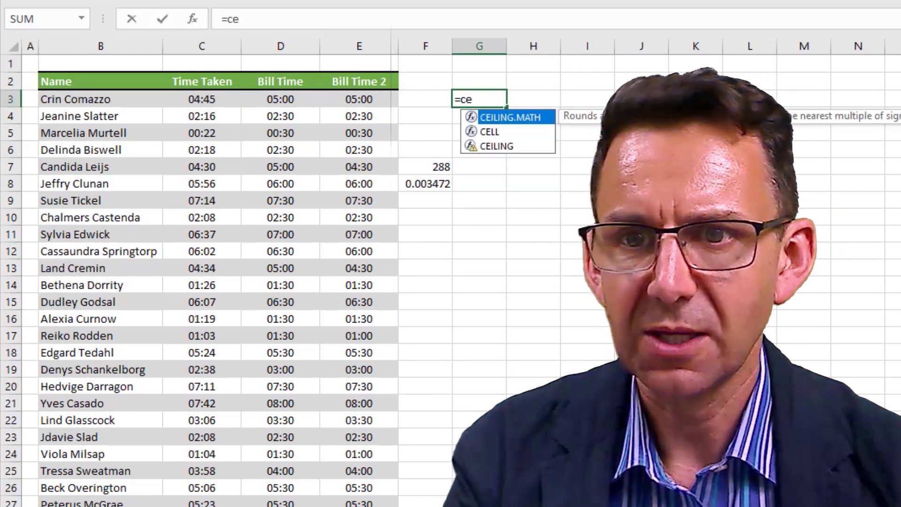
key("Down")
key("Down")
key("Tab")
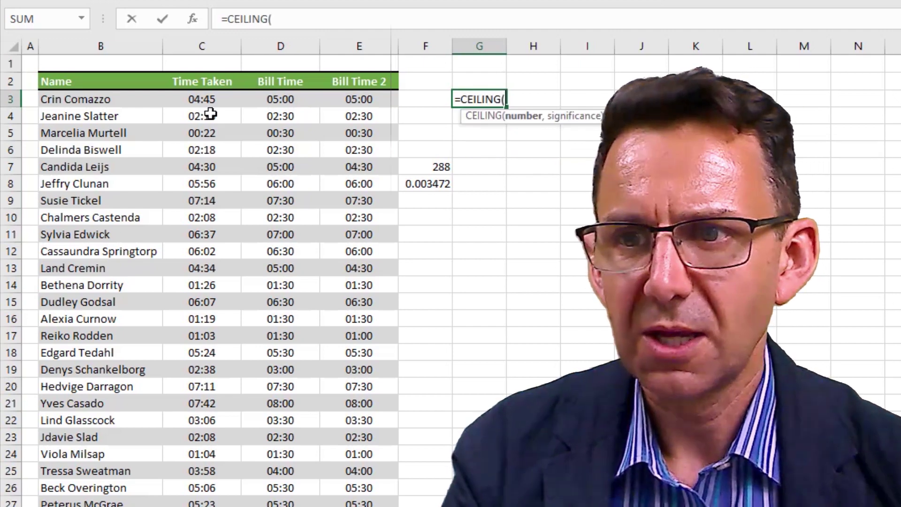
left_click(209, 100)
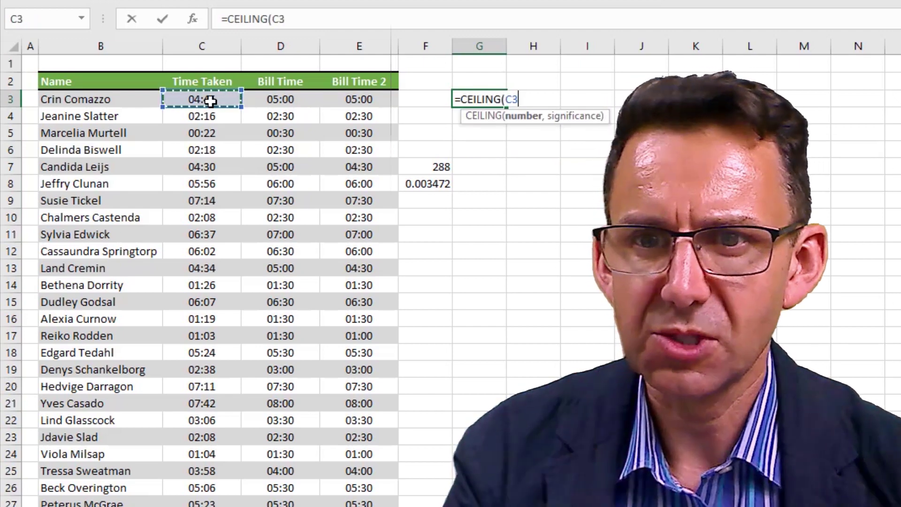
type(",")
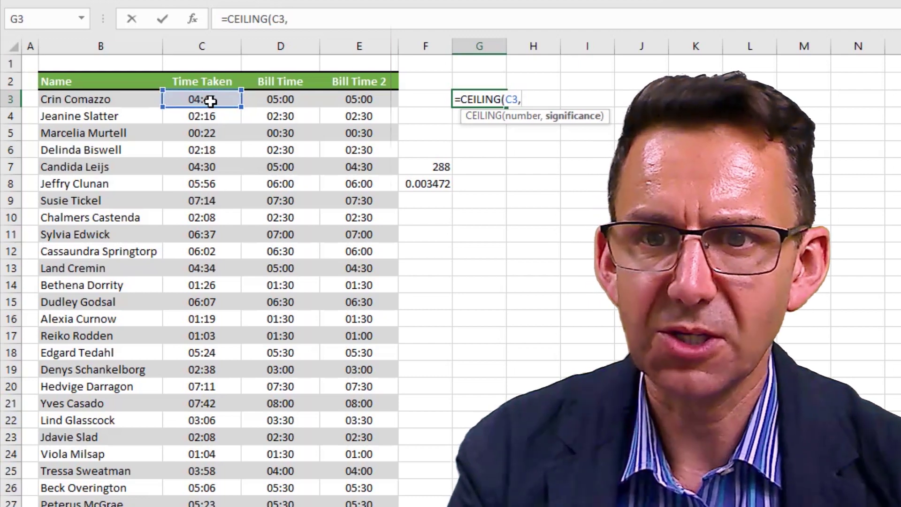
type("\"0")
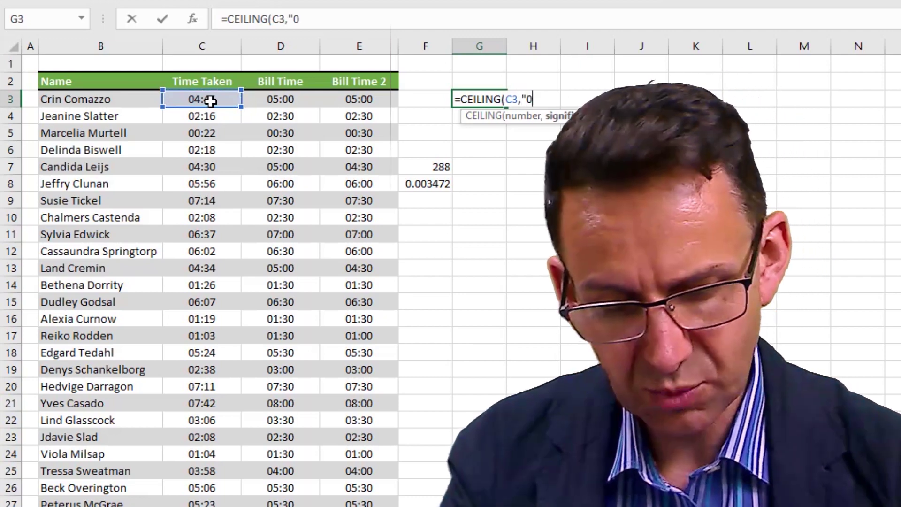
type(":30)")
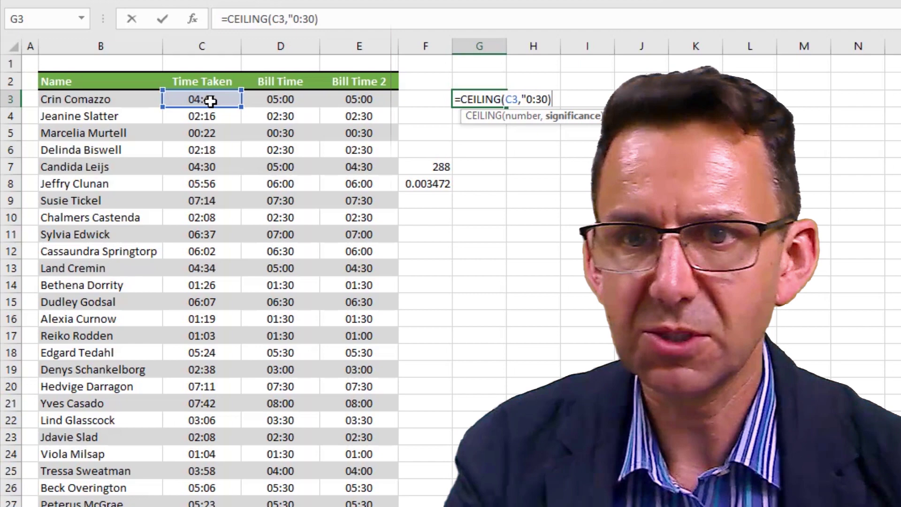
key("BackSpace")
type("\"")
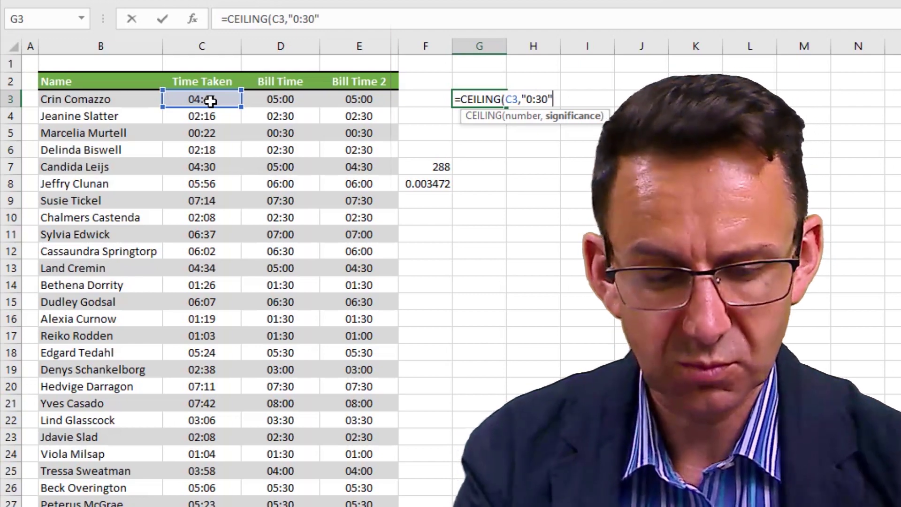
type(")")
key("Return")
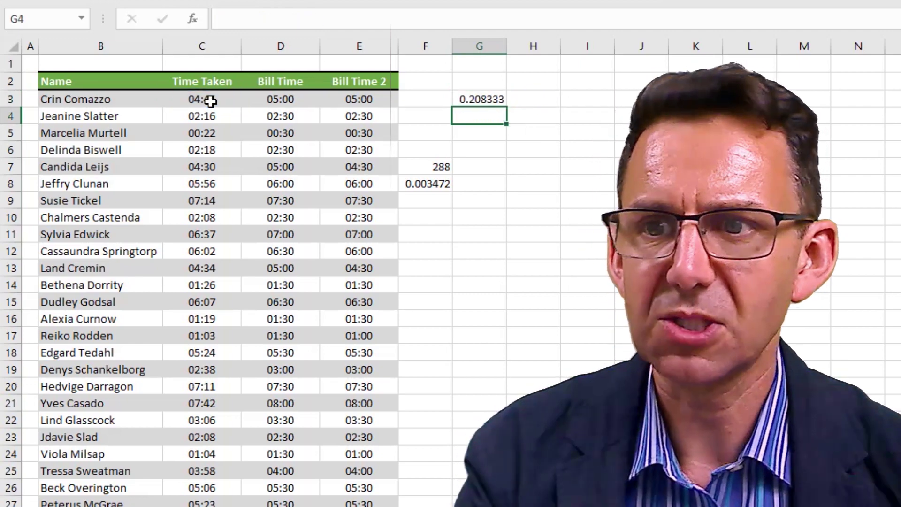
Fill the CEILING formula from G3 down column G
key("Up")
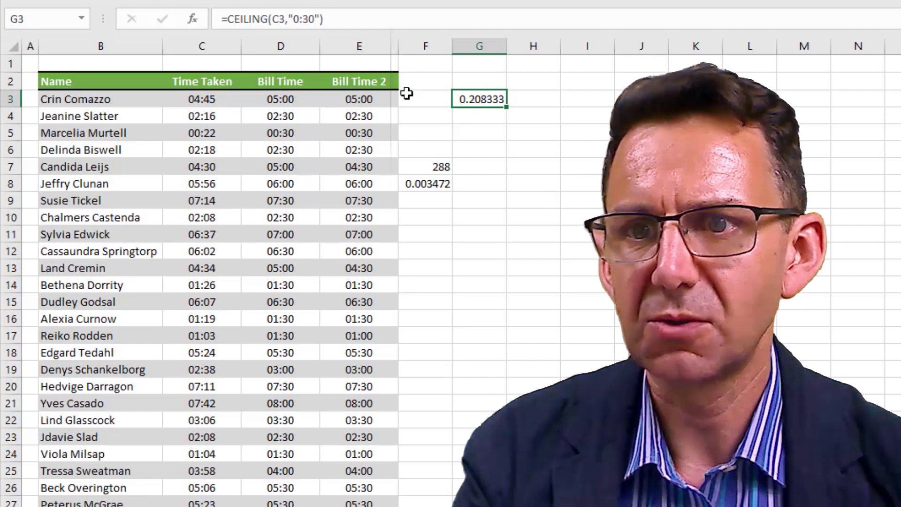
left_click_drag(506, 107, 503, 505)
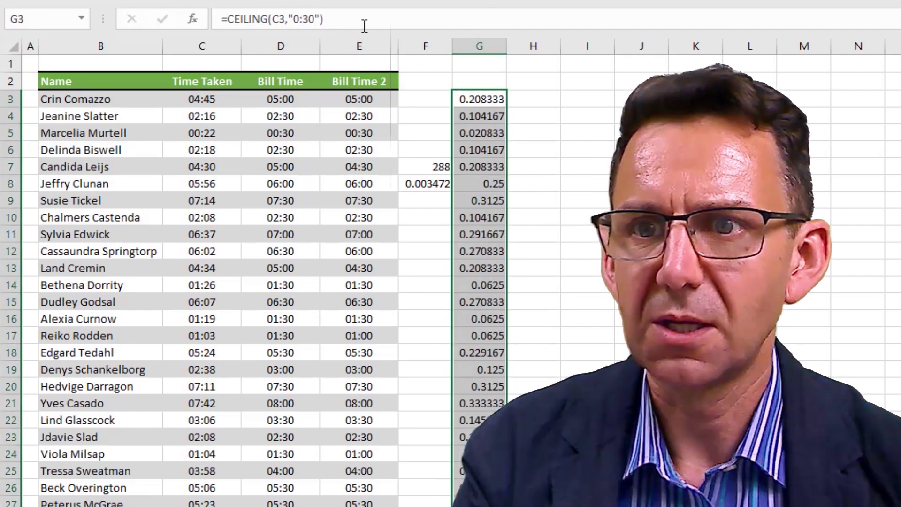
left_click(359, 46)
Apply the Bill Time 2 column's time formatting to column G
key("alt+h")
key("f")
key("p")
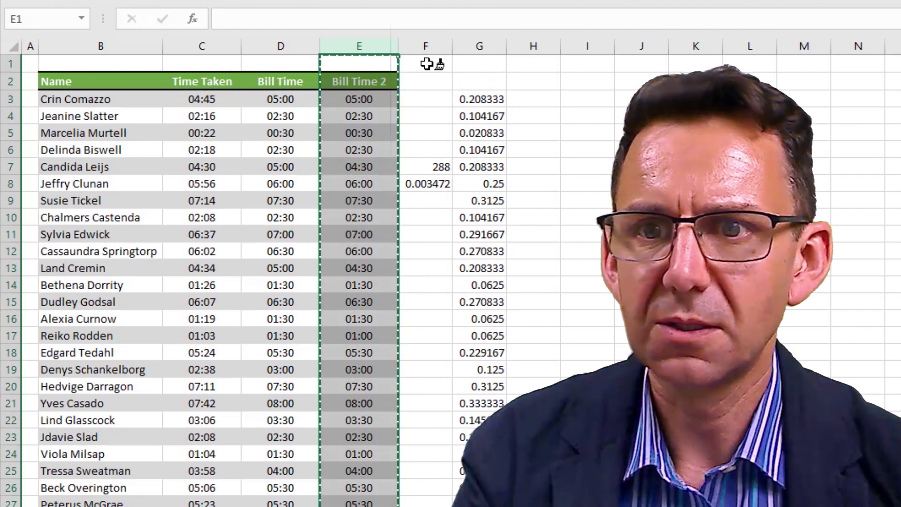
left_click(488, 46)
left_click(492, 99)
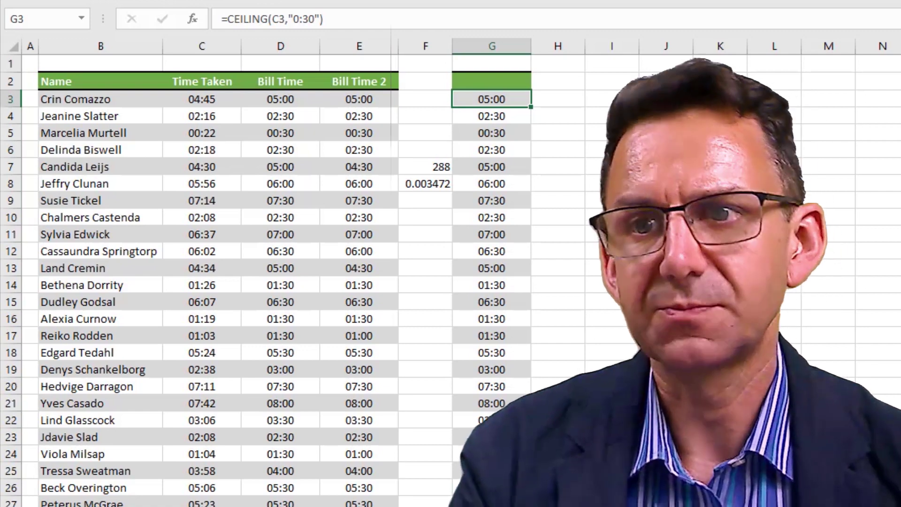
Change G3 to =CEILING.MATH(C3,"0:30") and paste it down the rest of column G
left_click(268, 19)
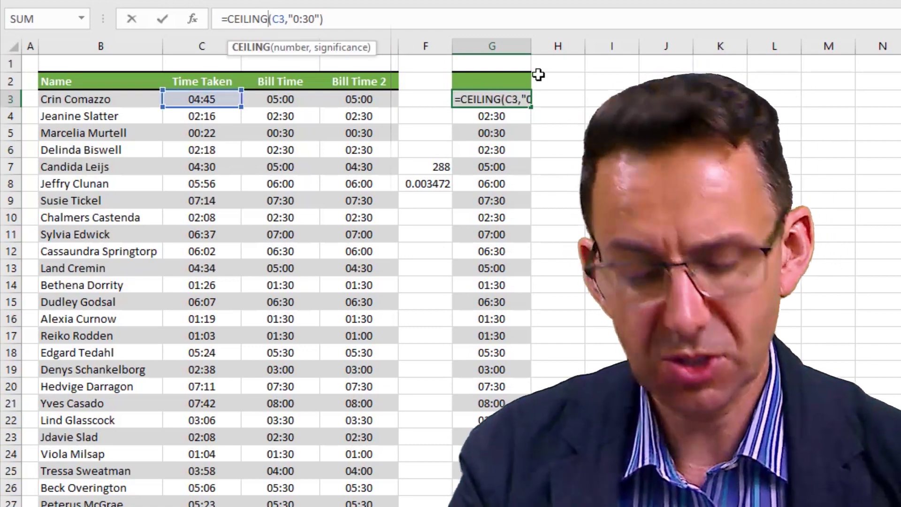
type(".MAT")
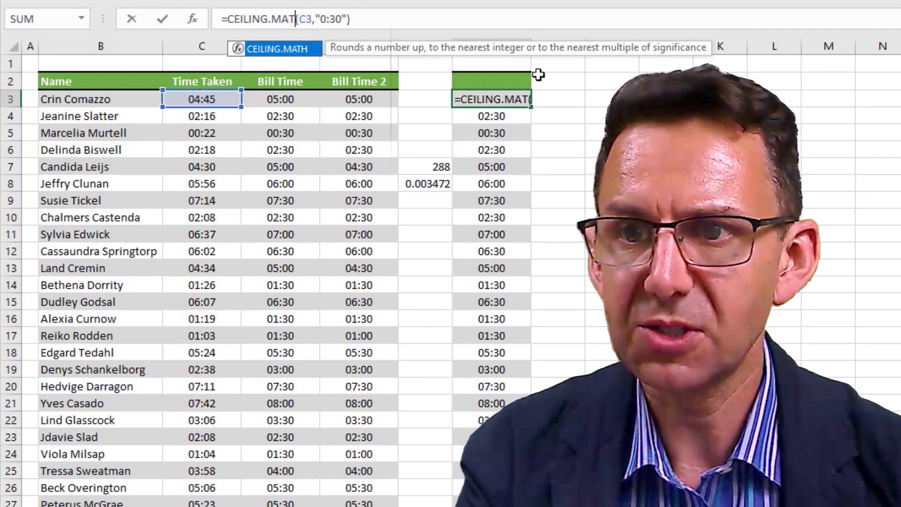
type("H")
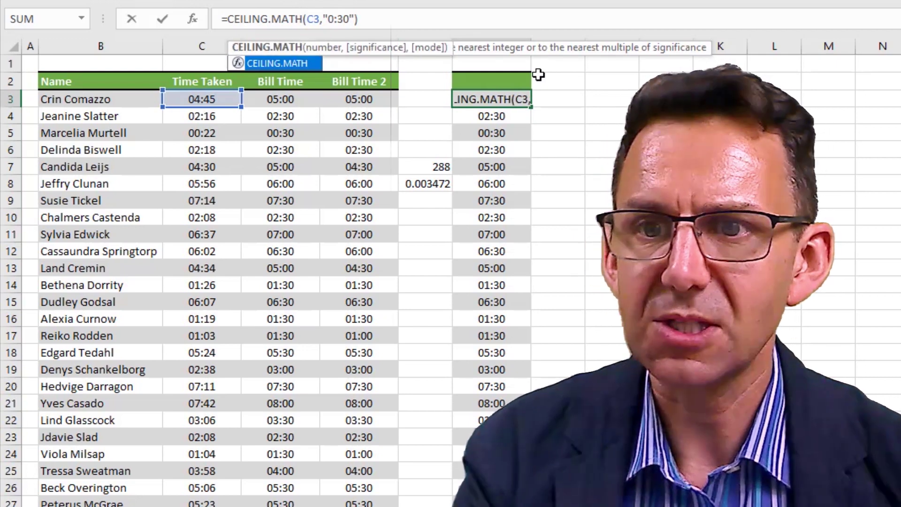
key("Return")
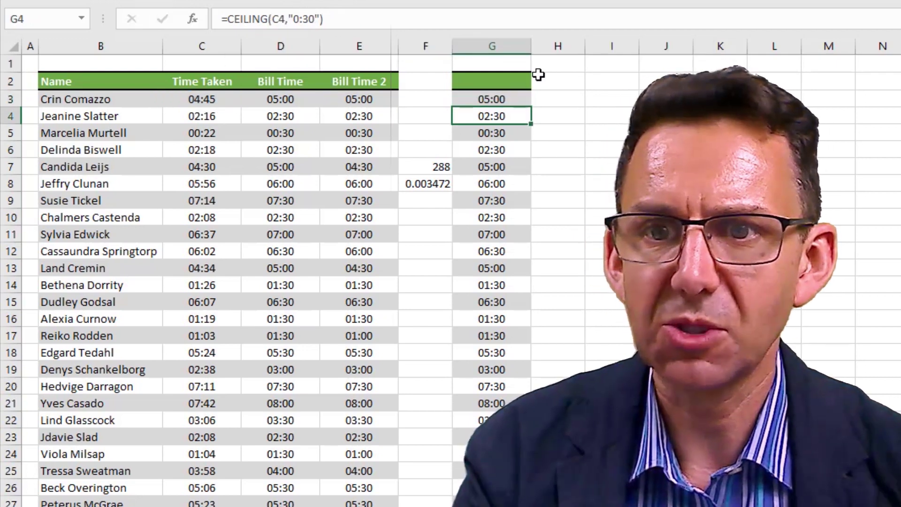
key("Up")
key("ctrl+c")
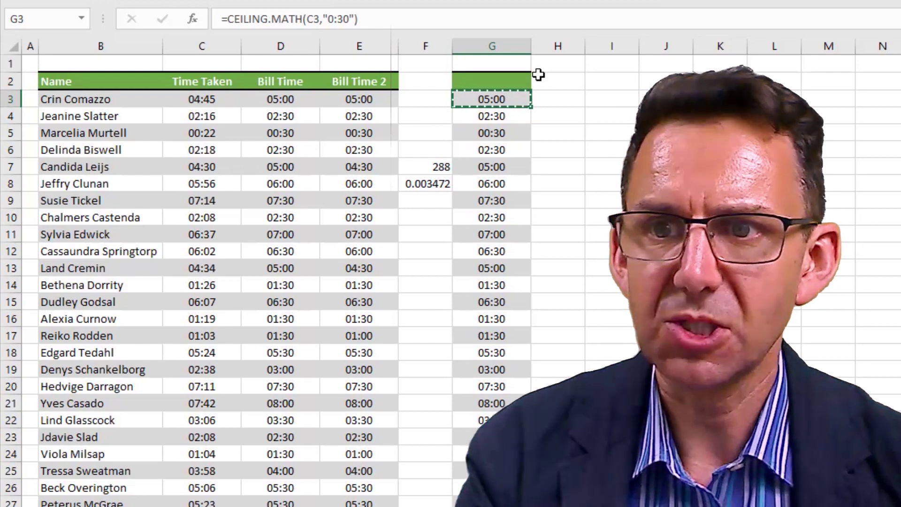
key("ctrl+shift+Down")
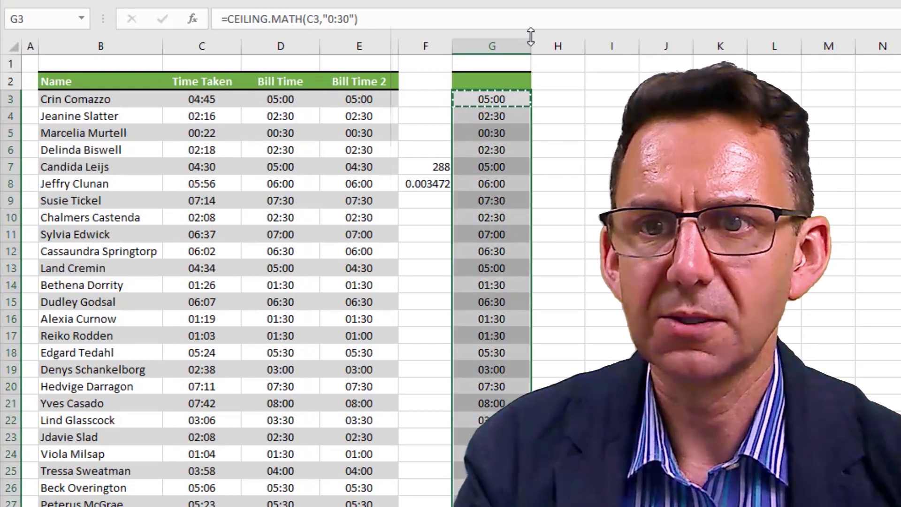
right_click(507, 136)
left_click(594, 220)
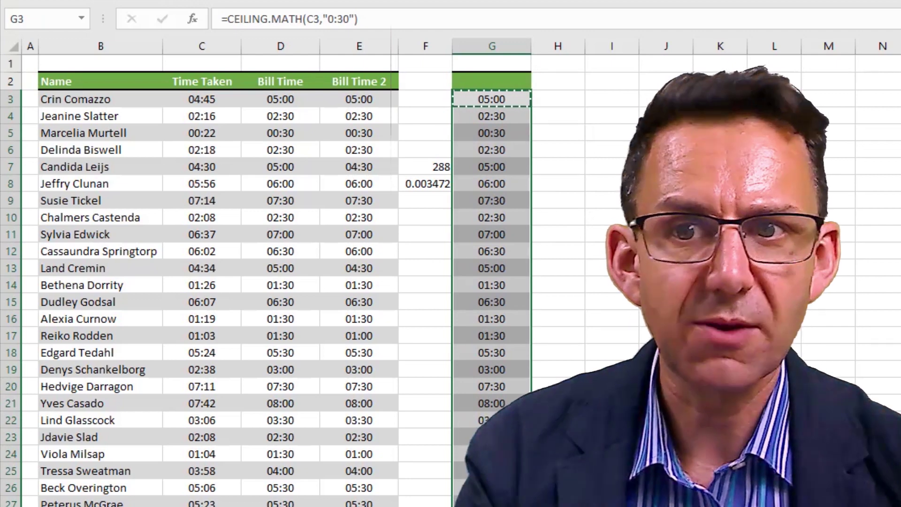
left_click(515, 102)
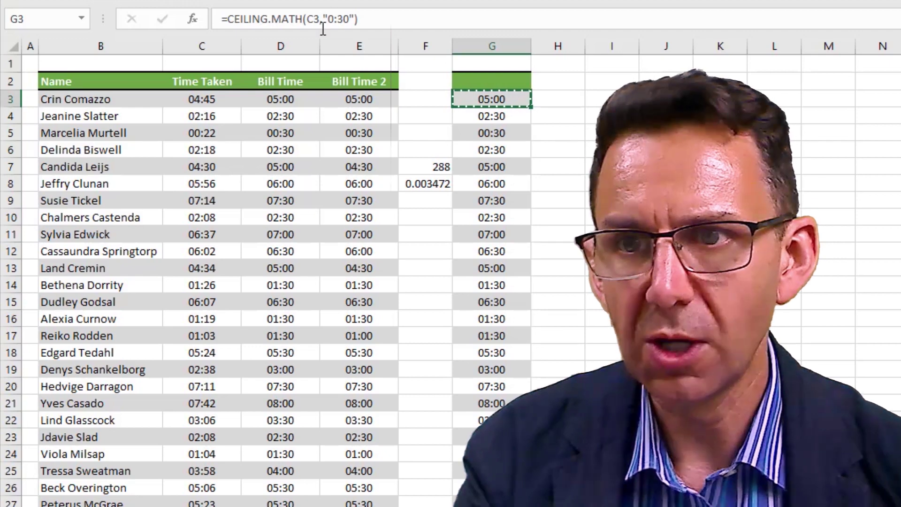
Edit G3 to =CEILING.MATH(C3-$F$8,"0:30") and paste it into G12, now showing 06:00
left_click(323, 29)
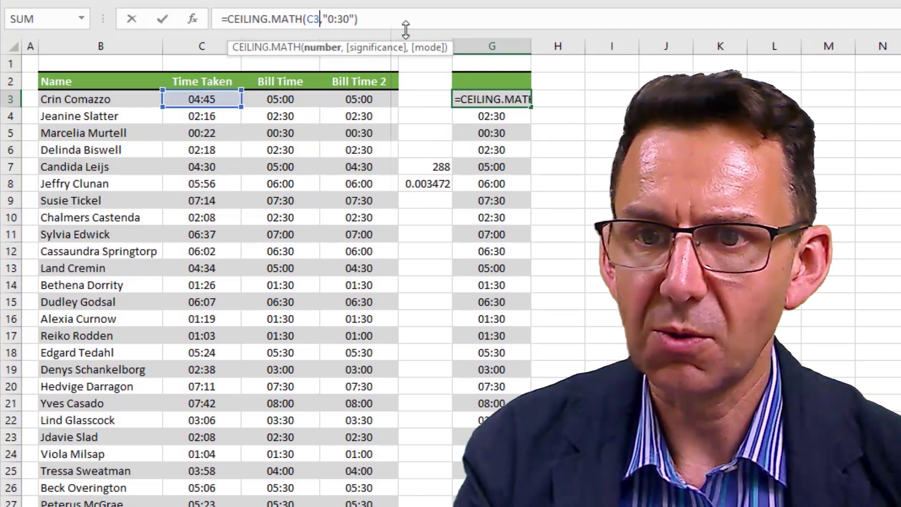
type("-")
left_click(427, 184)
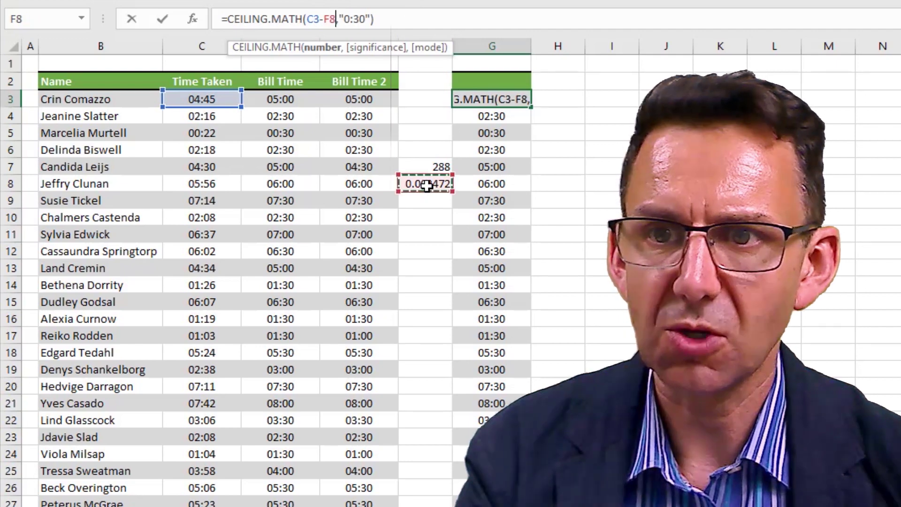
key("F4")
key("Return")
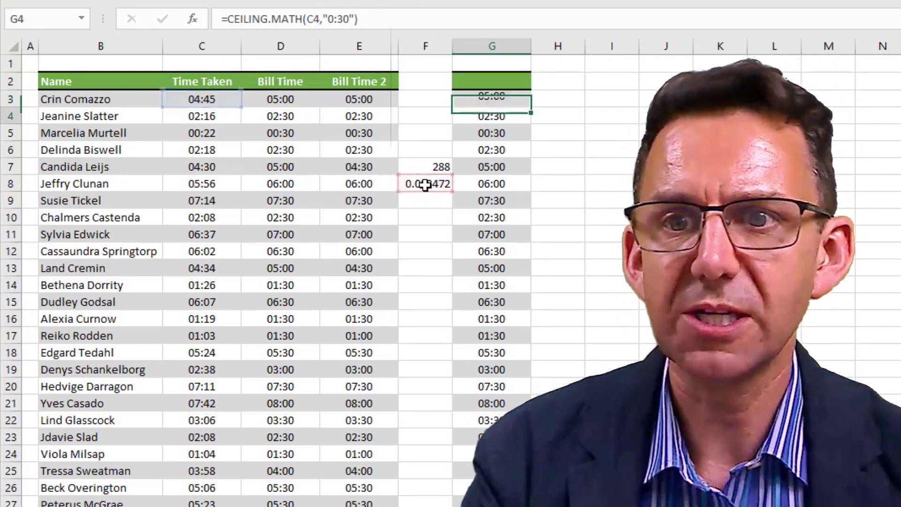
key("Up")
key("Down")
key("Down")
key("Down")
key("Down")
key("Down")
key("Down")
key("Down")
key("Down")
key("Down")
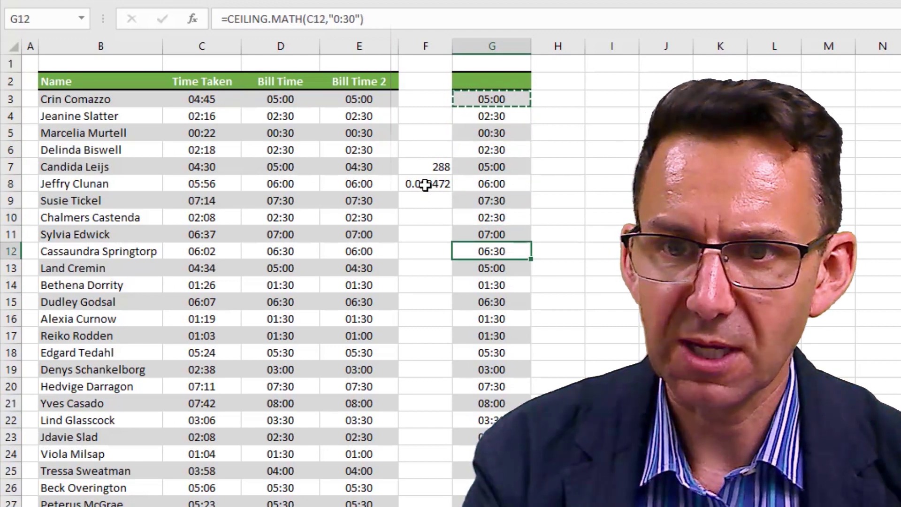
key("ctrl+v")
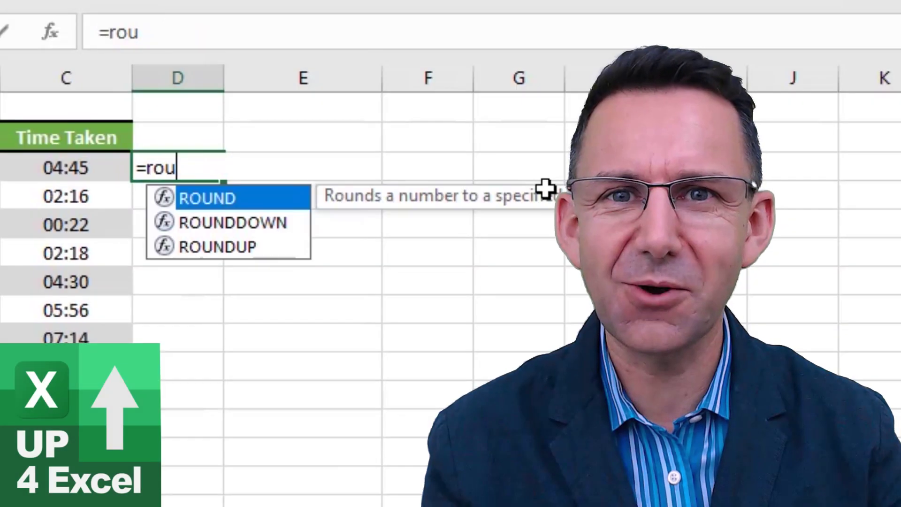
Type =ROUNDUP(C3*48,0)/48 into E3
key("Down")
key("Down")
key("Tab")
left_click(65, 168)
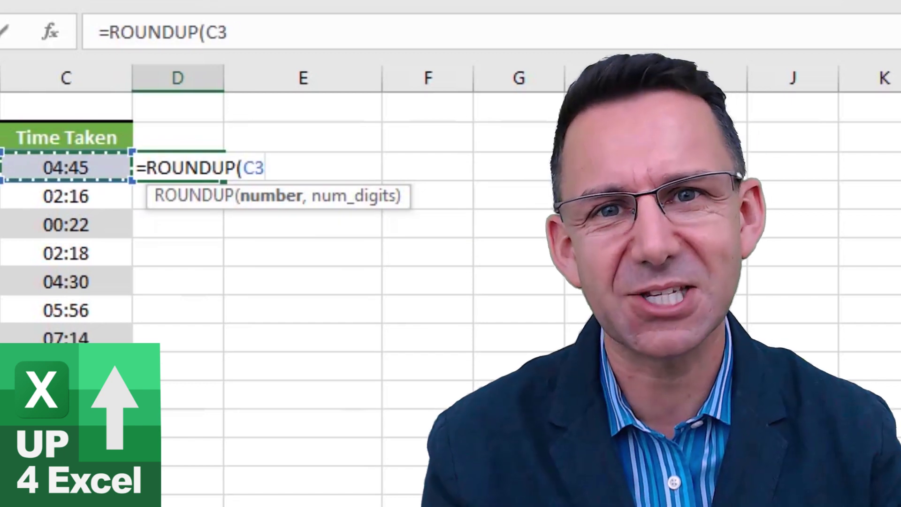
type("*48,0")
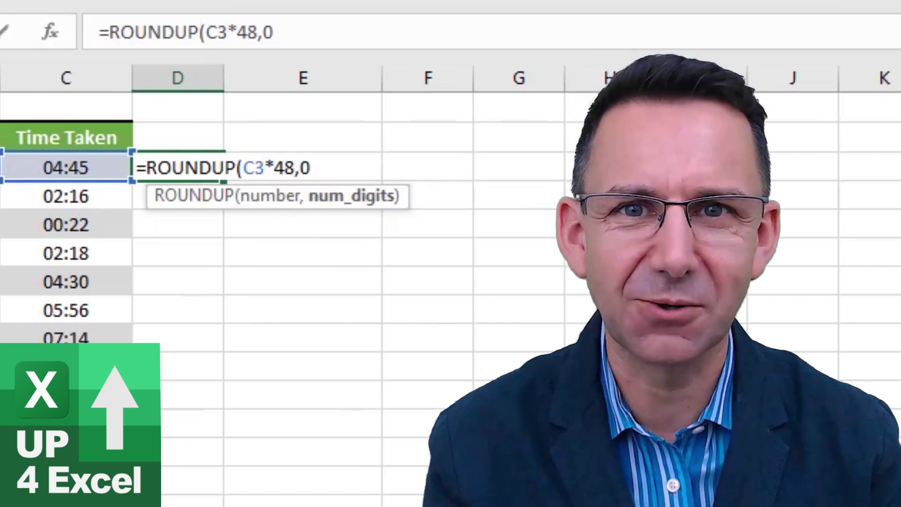
type(")/48")
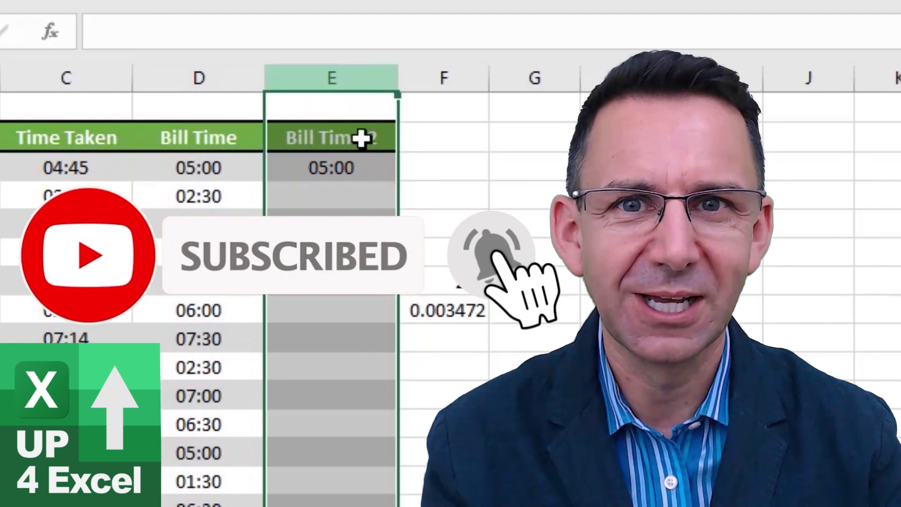
Edit E3 to =ROUNDUP((C3-$F$8)*48,0)/48 with F8 locked absolute
key("F2")
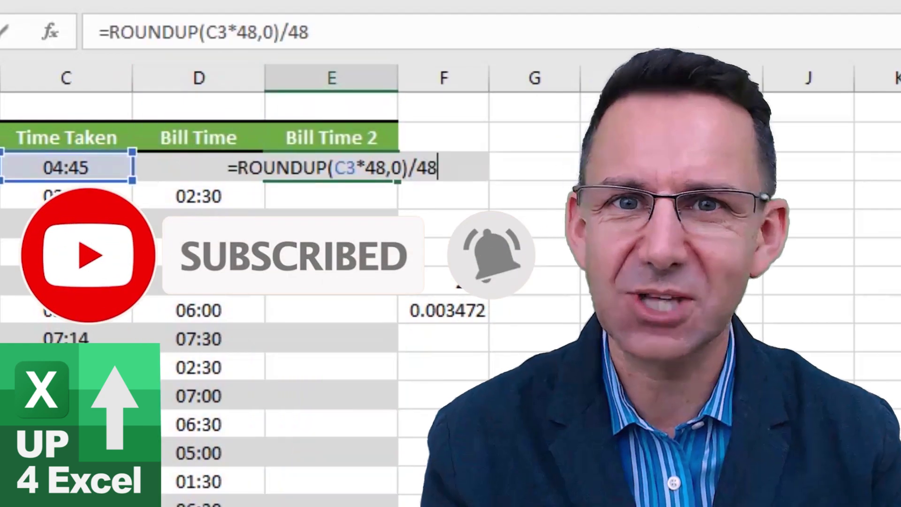
key("Left")
key("Left")
key("Left")
key("Left")
key("Left")
key("Left")
key("Left")
key("Left")
key("Left")
key("Left")
key("Left")
type("(")
key("Right")
key("Right")
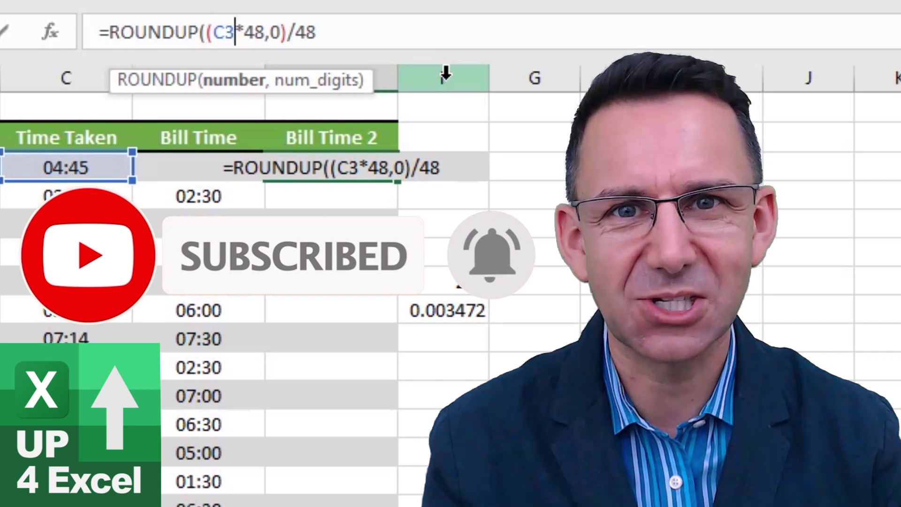
type("-")
left_click(467, 307)
key("F4")
type(")")
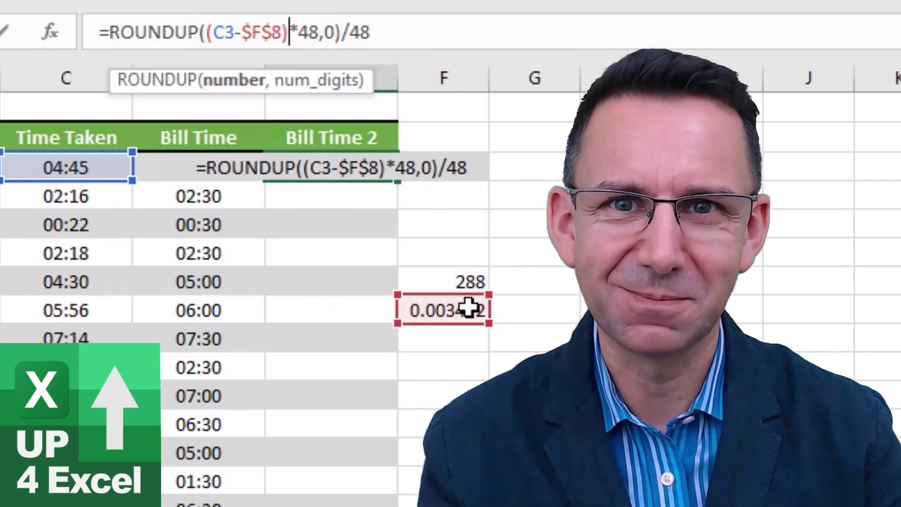